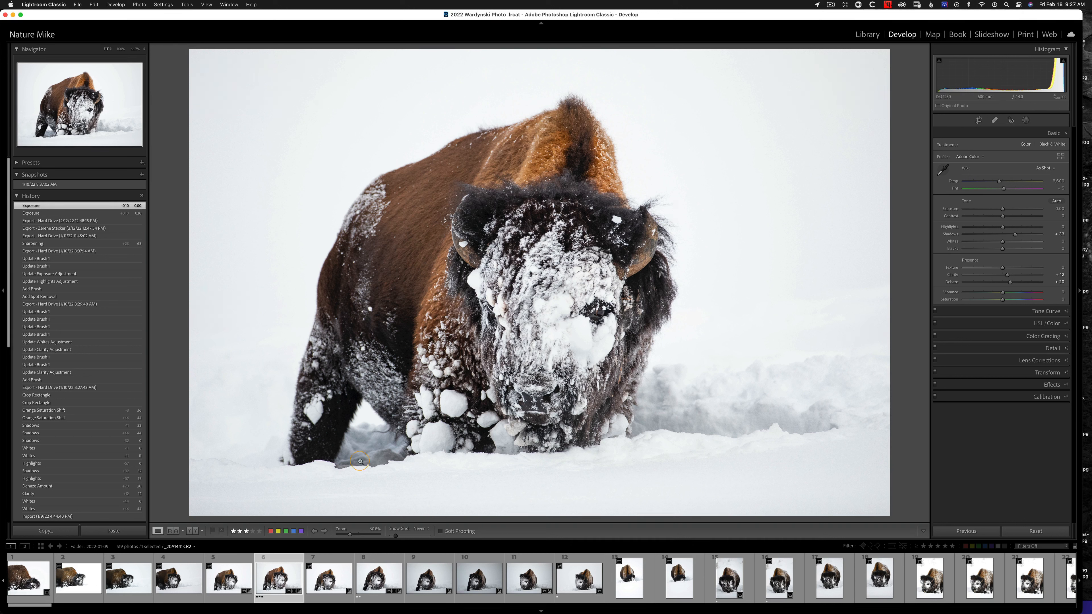
- Open the snow-covered bison photo from Lightroom Classic in Photoshop for editing
{"action": "right_click", "coordinate": [460, 334]}
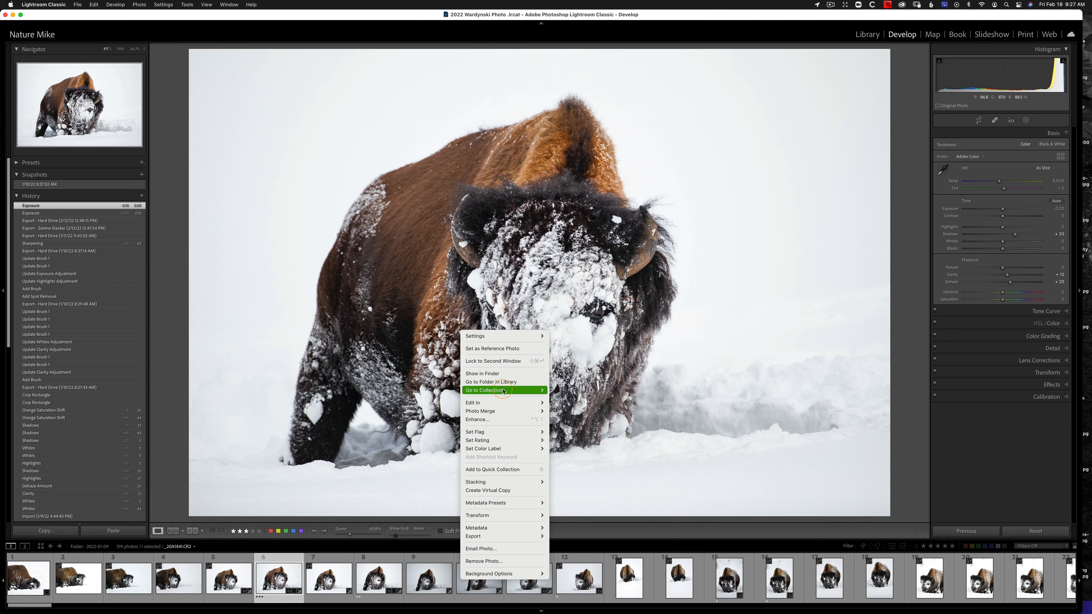
{"action": "mouse_move", "coordinate": [503, 403]}
{"action": "left_click", "coordinate": [604, 402]}
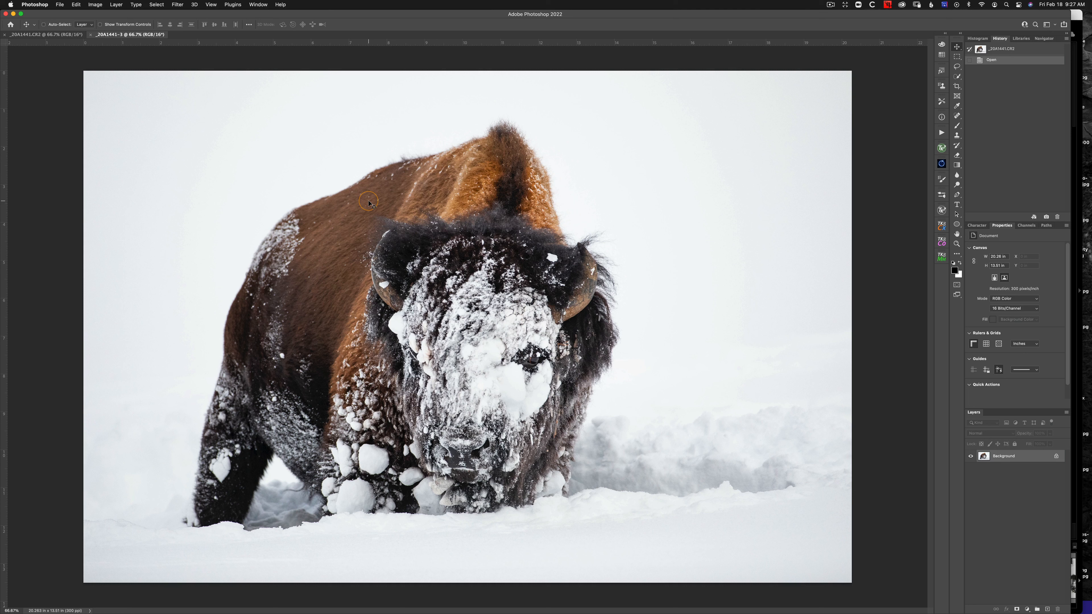
- Add a Hue/Saturation adjustment layer and set its hue to -180, giving the bison blue fur
{"action": "left_click", "coordinate": [1027, 609]}
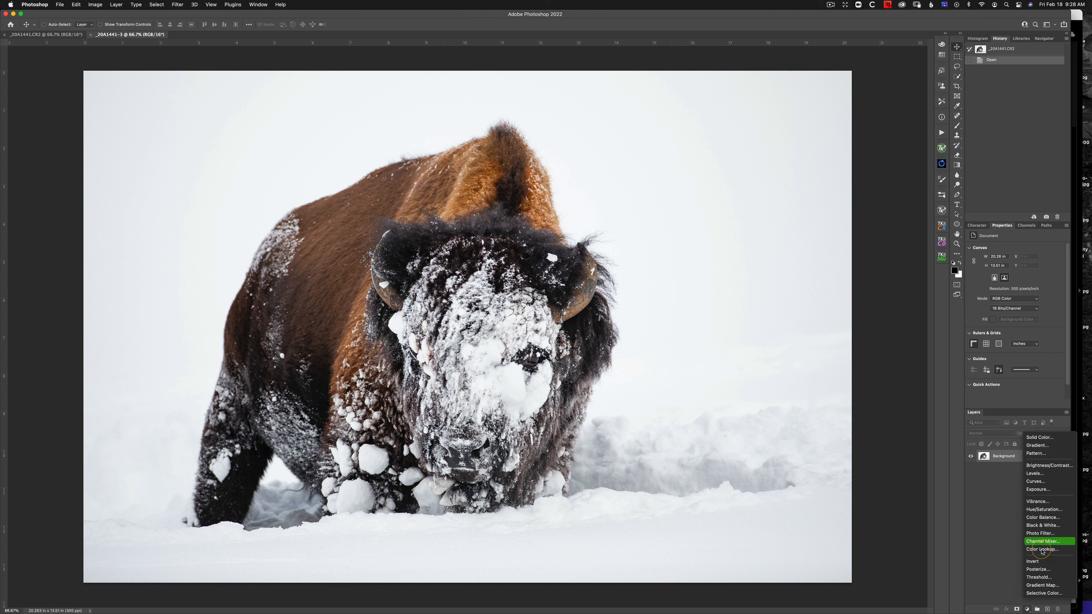
{"action": "left_click", "coordinate": [1042, 509]}
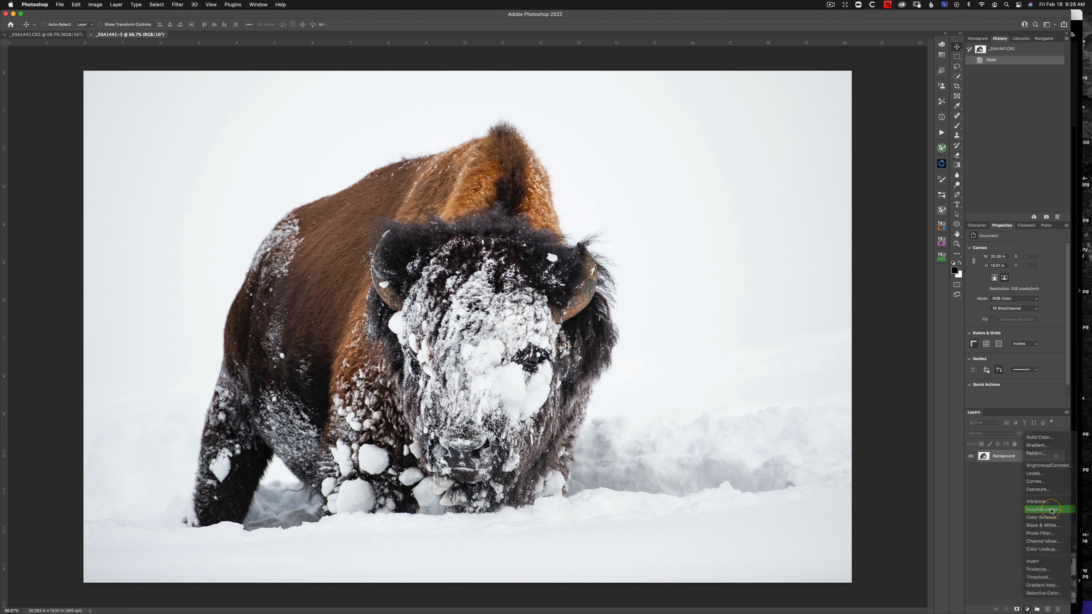
{"action": "left_click_drag", "start_coordinate": [1016, 278], "coordinate": [952, 274]}
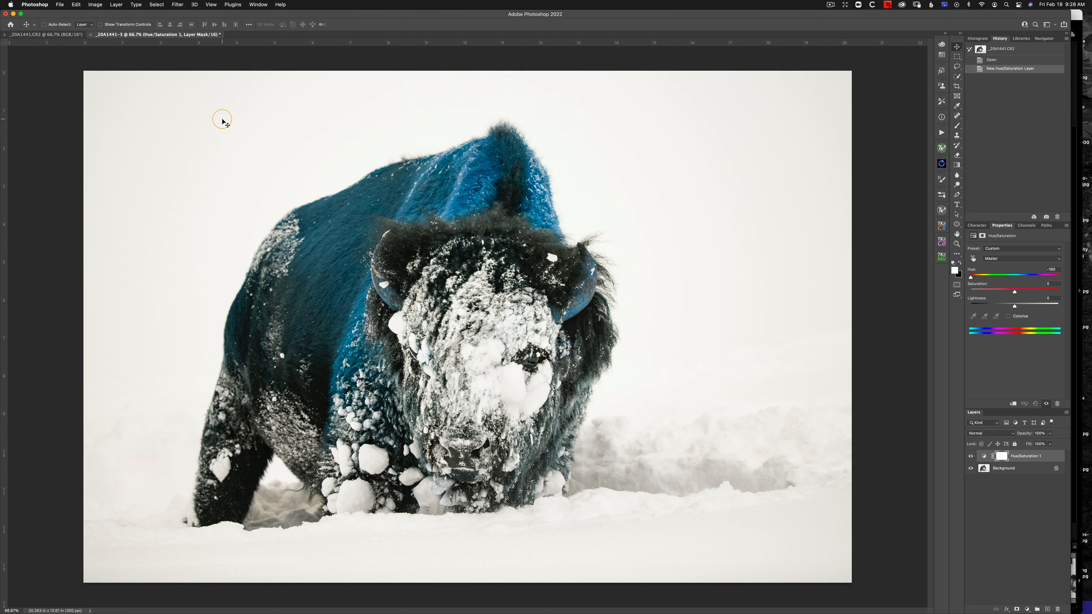
- Save the blue bison edit, switch to Lightroom Classic and select the edited photo in the filmstrip
{"action": "left_click", "coordinate": [61, 4]}
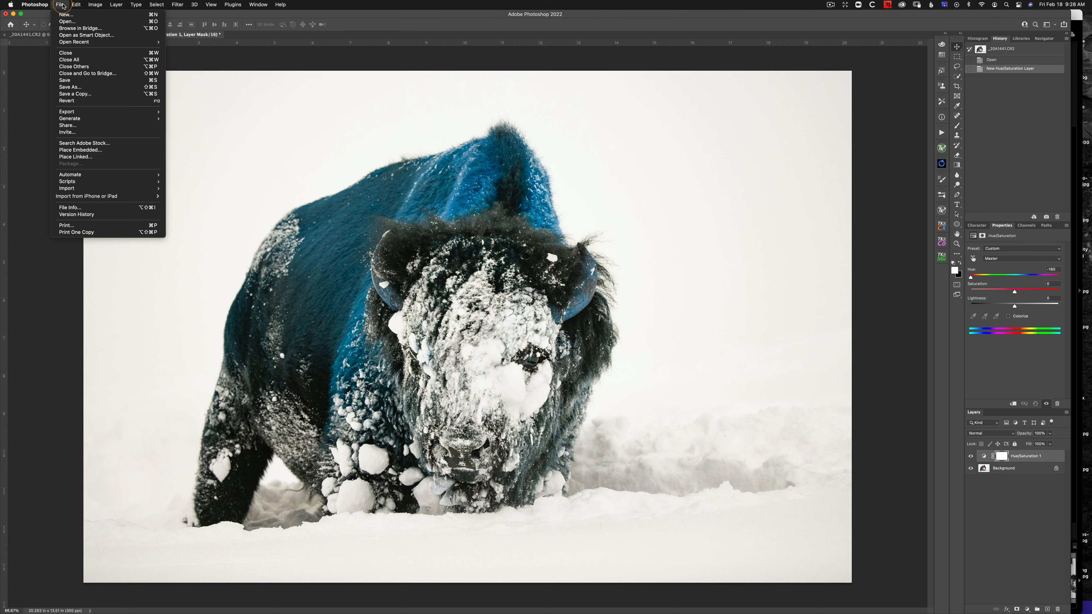
{"action": "left_click", "coordinate": [103, 81]}
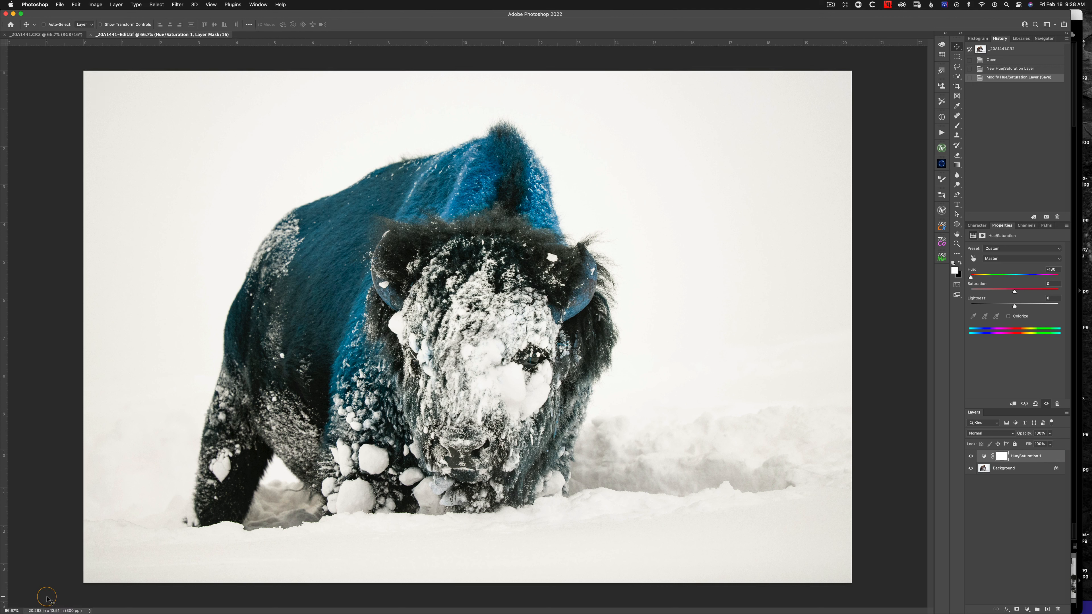
{"action": "mouse_move", "coordinate": [385, 610]}
{"action": "left_click", "coordinate": [533, 603]}
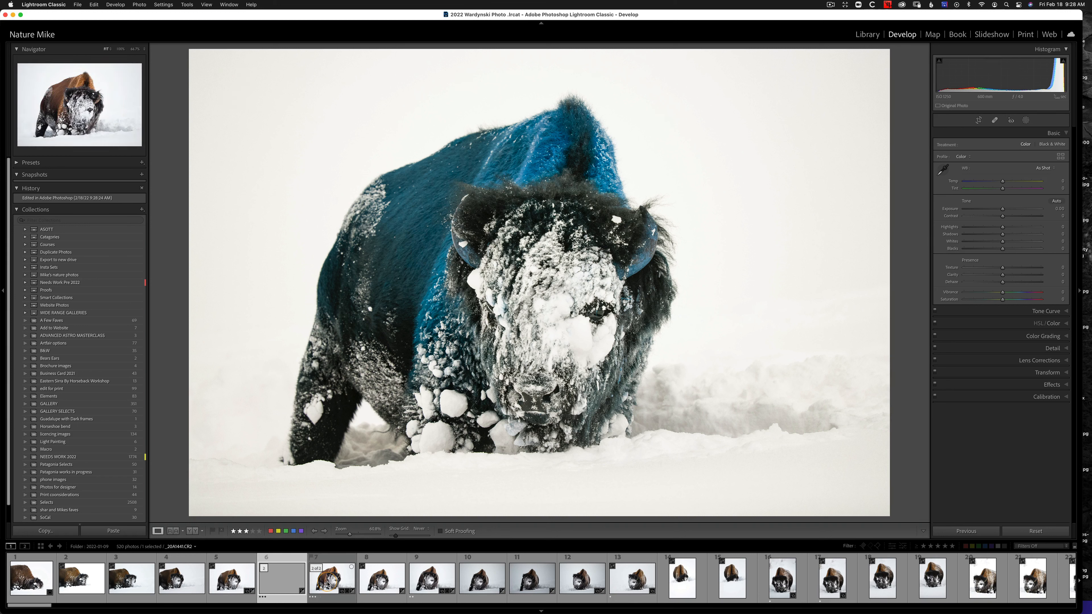
{"action": "left_click", "coordinate": [272, 579]}
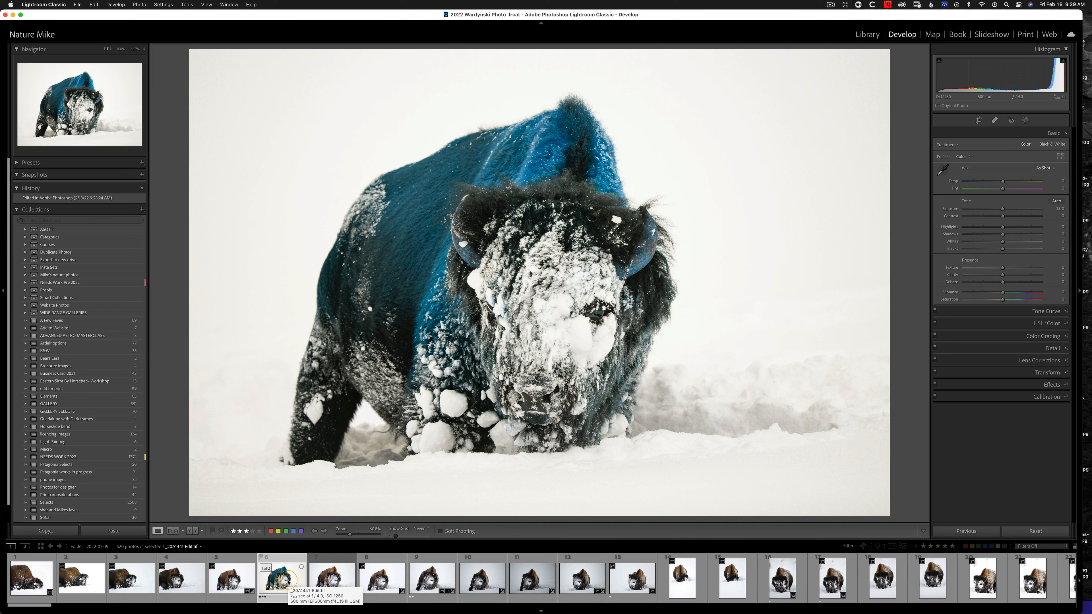
{"action": "scroll", "coordinate": [289, 582], "scroll_direction": "right", "scroll_amount": 1}
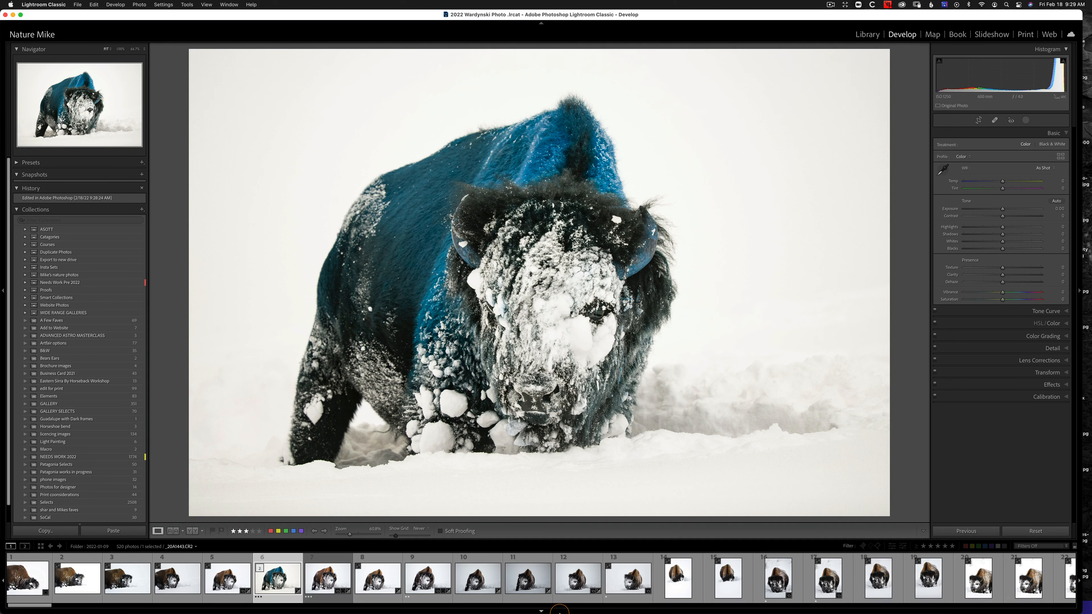
- Switch to Photoshop and shift the Hue/Saturation layer's hue to give the bison pink fur
{"action": "left_click", "coordinate": [507, 607]}
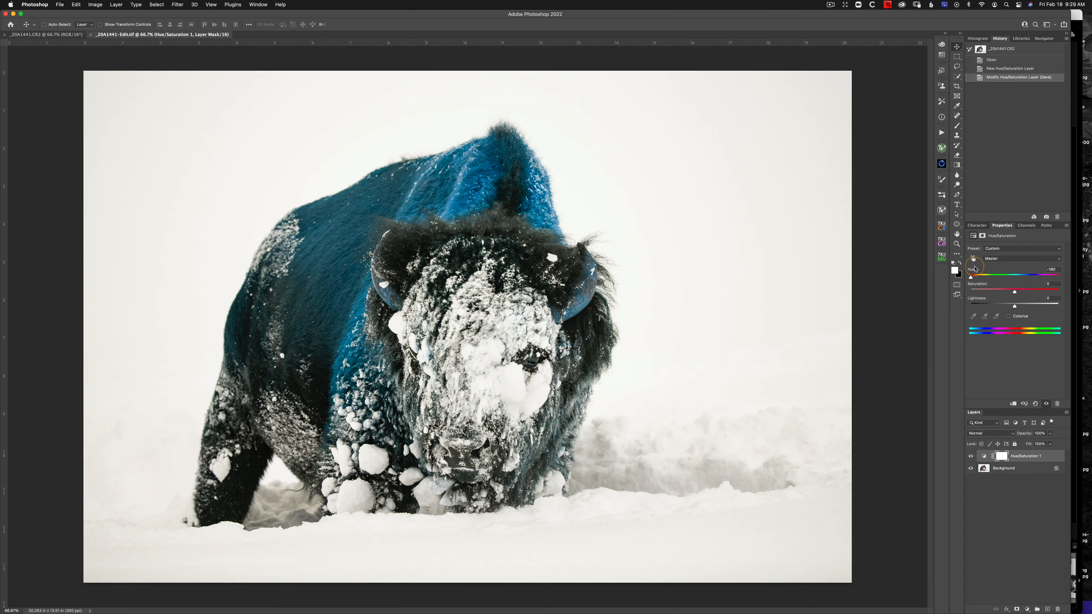
{"action": "mouse_move", "coordinate": [984, 276]}
{"action": "left_mouse_down"}
{"action": "mouse_move", "coordinate": [1004, 277]}
{"action": "mouse_move", "coordinate": [992, 278]}
{"action": "left_mouse_up"}
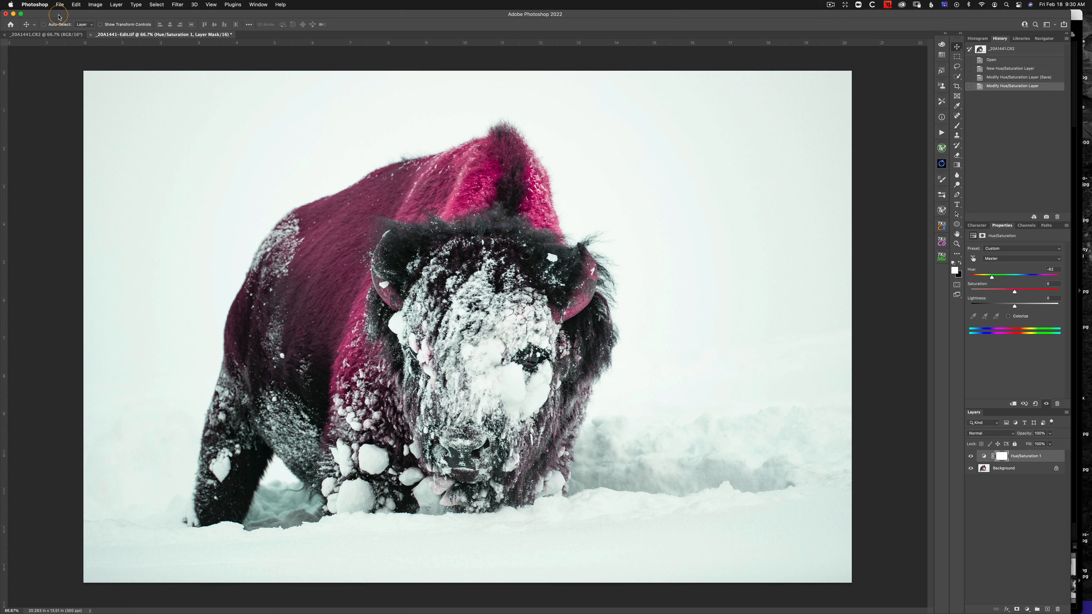
- Save the pink version as a separate layered TIFF named Pink Bison in the 2022-01-09 folder, without image compression
{"action": "left_click", "coordinate": [60, 5]}
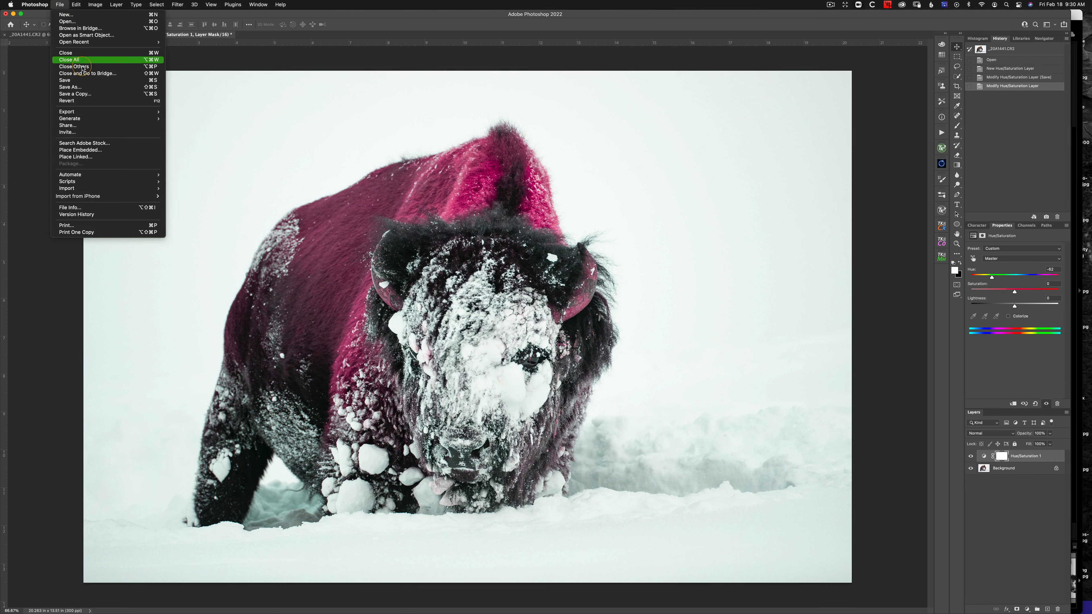
{"action": "left_click", "coordinate": [80, 88]}
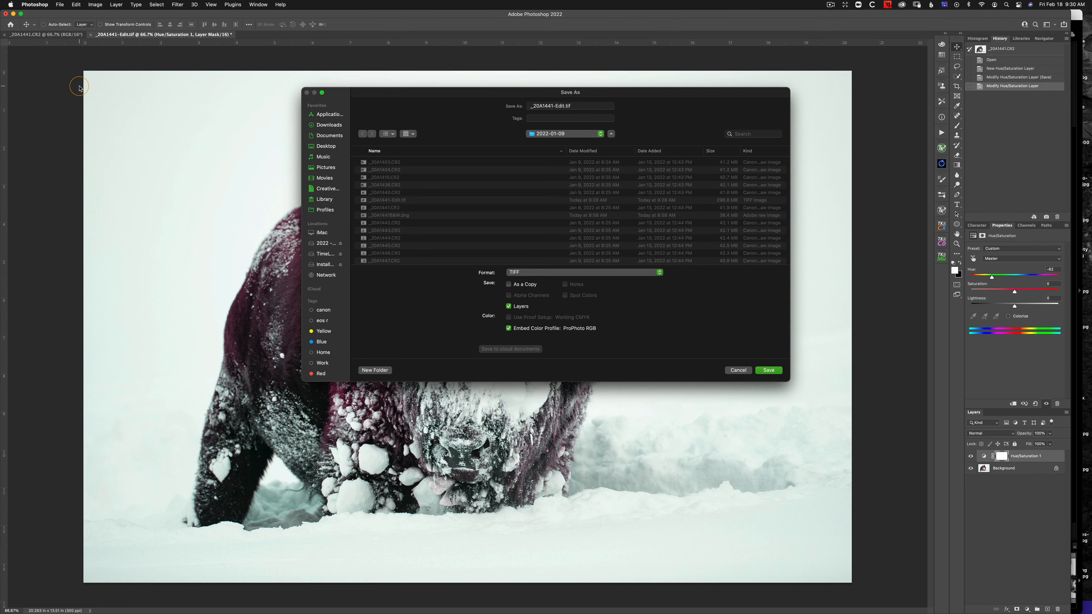
{"action": "left_click", "coordinate": [517, 274]}
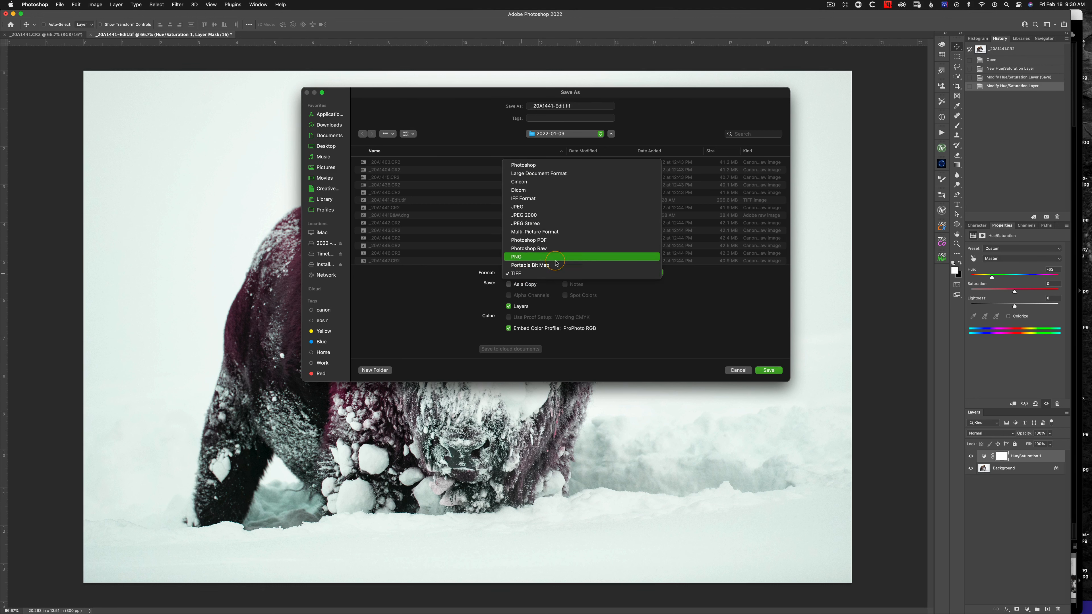
{"action": "left_click", "coordinate": [529, 274]}
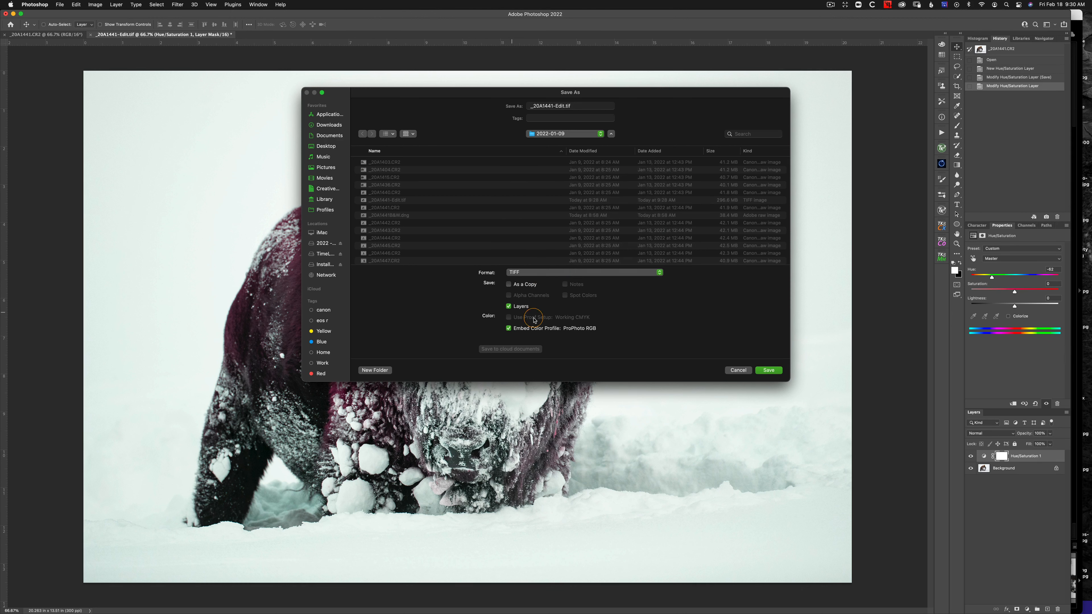
{"action": "left_click_drag", "start_coordinate": [564, 105], "coordinate": [519, 104]}
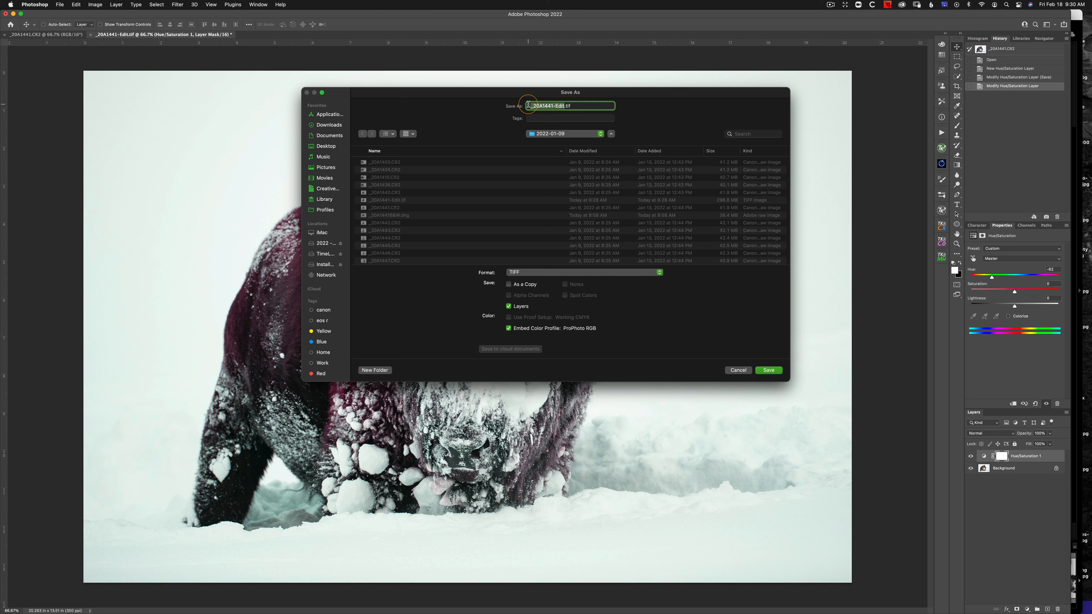
{"action": "type", "text": "Pink Bison"}
{"action": "left_click", "coordinate": [770, 371]}
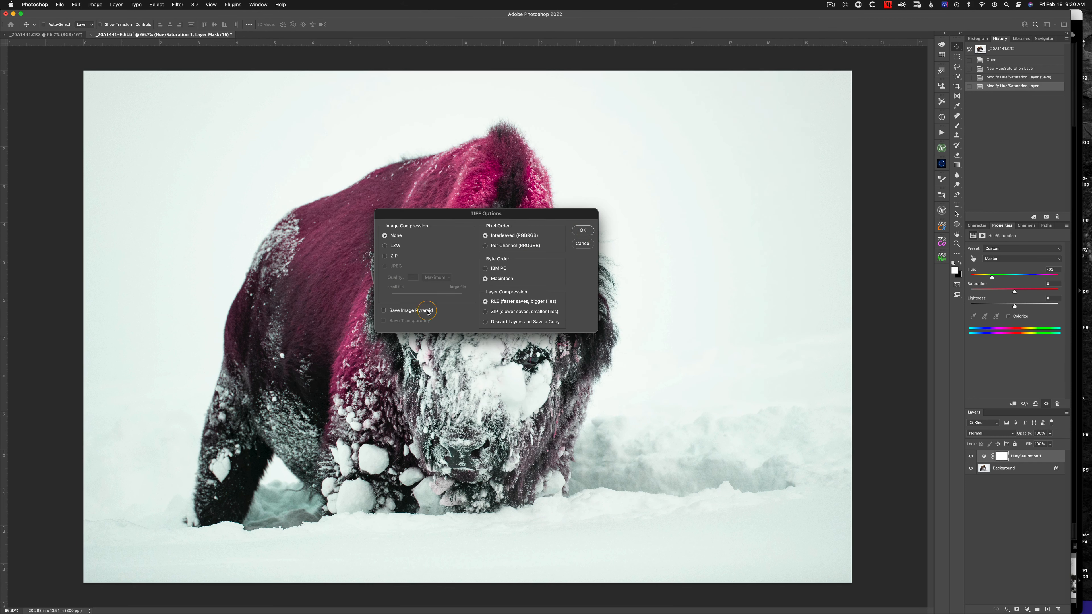
{"action": "left_click", "coordinate": [582, 230]}
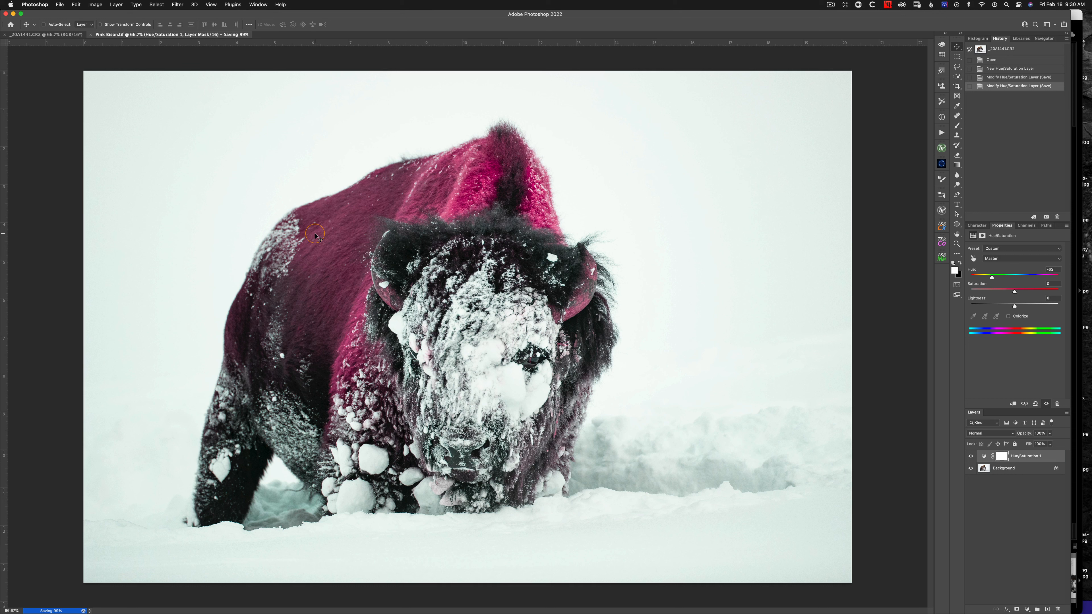
- Switch to Lightroom Classic and give the original brown bison photo a purple color label
{"action": "mouse_move", "coordinate": [421, 611]}
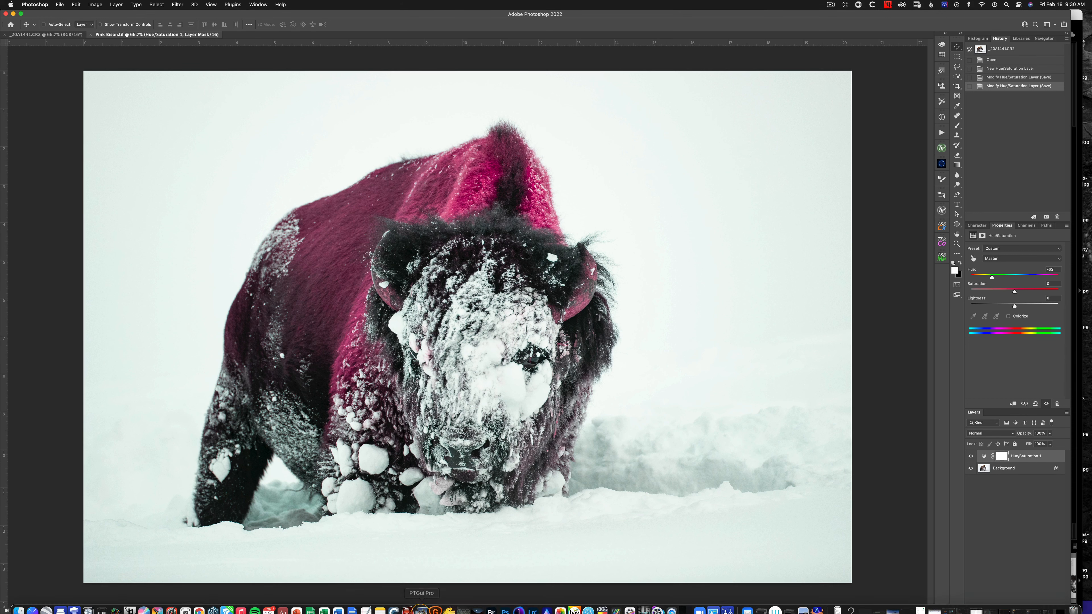
{"action": "left_click", "coordinate": [533, 604]}
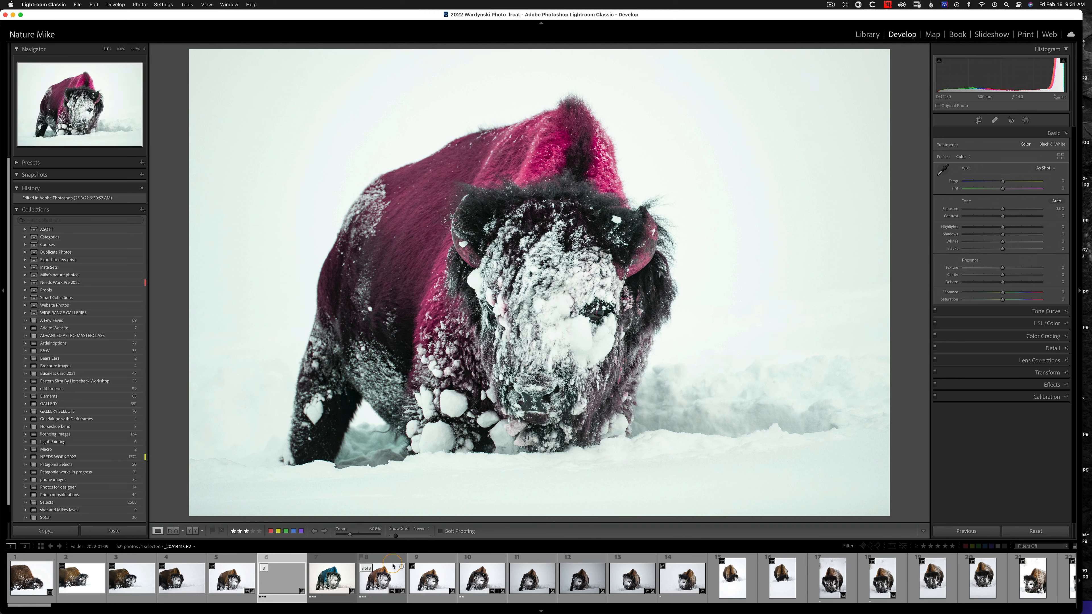
{"action": "left_click", "coordinate": [377, 579]}
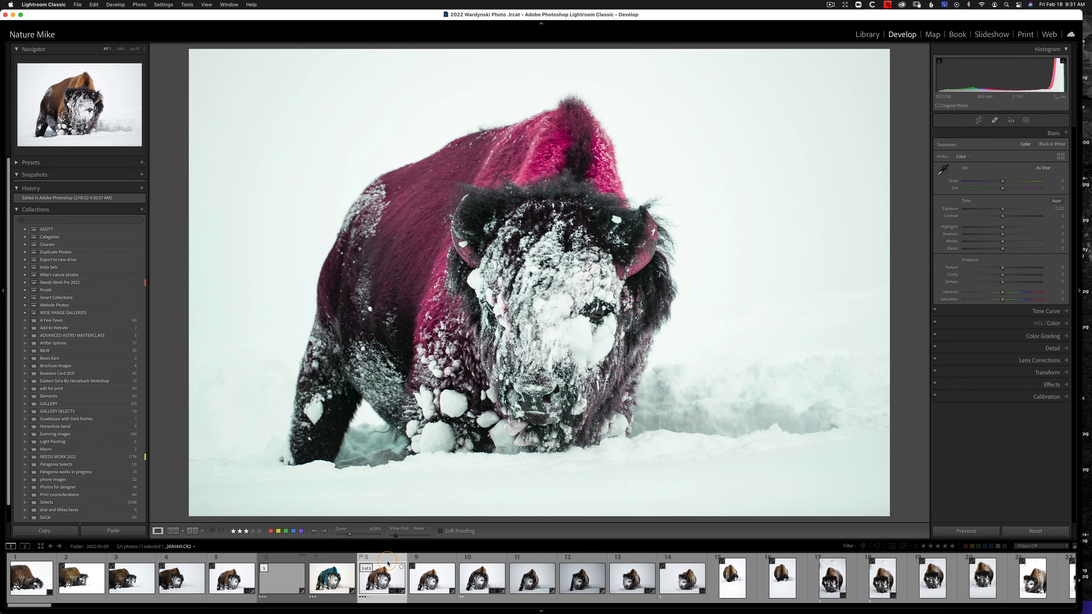
{"action": "left_click", "coordinate": [301, 532]}
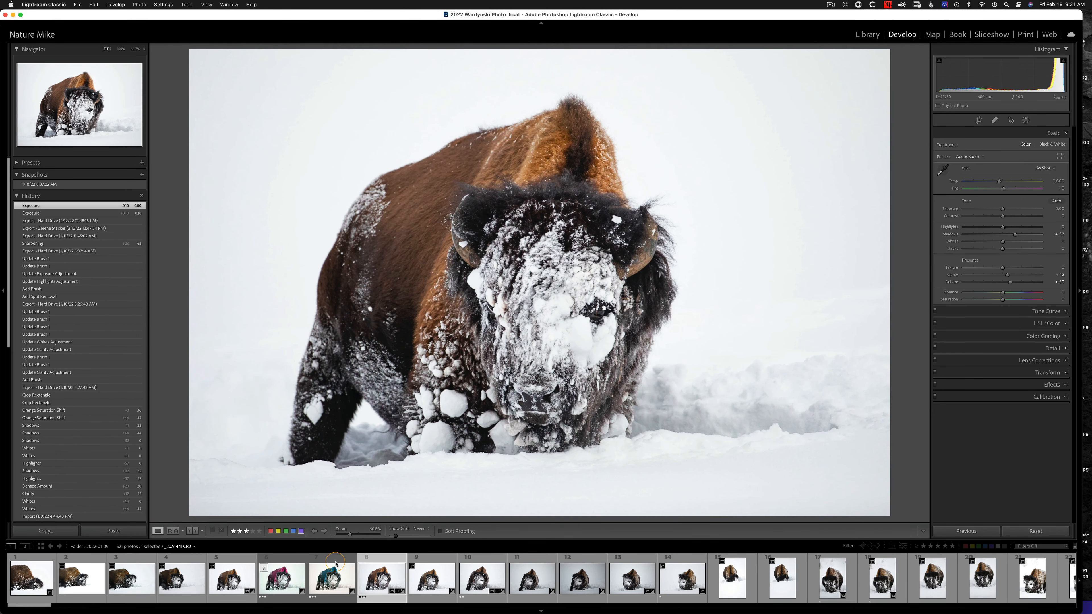
- Give the blue bison edit and the pink bison edit a blue color label
{"action": "left_click", "coordinate": [330, 581]}
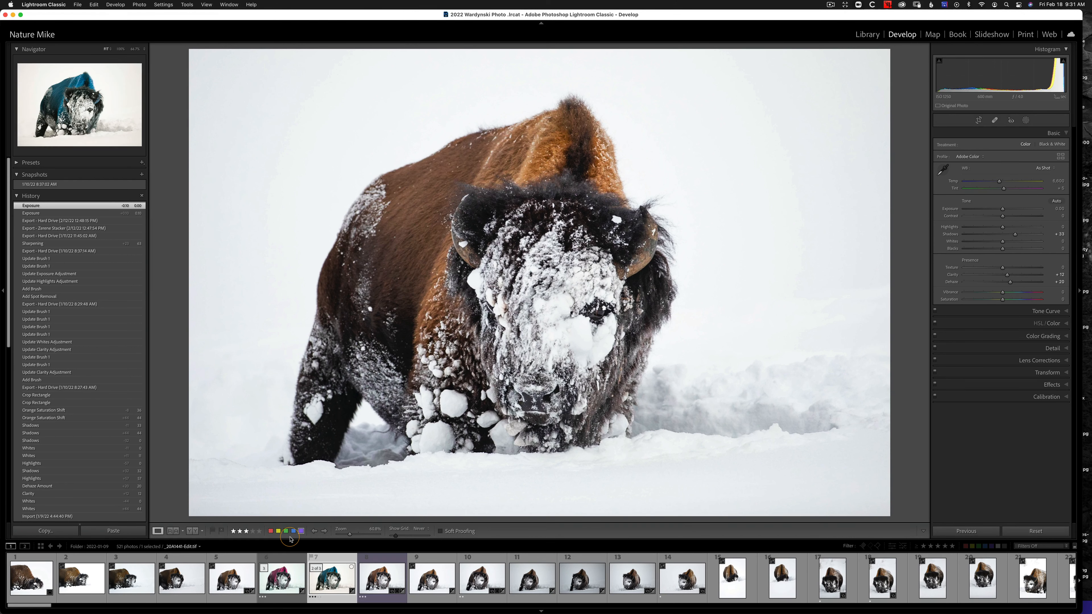
{"action": "left_click", "coordinate": [294, 531]}
{"action": "left_click", "coordinate": [282, 579]}
{"action": "left_click", "coordinate": [294, 532]}
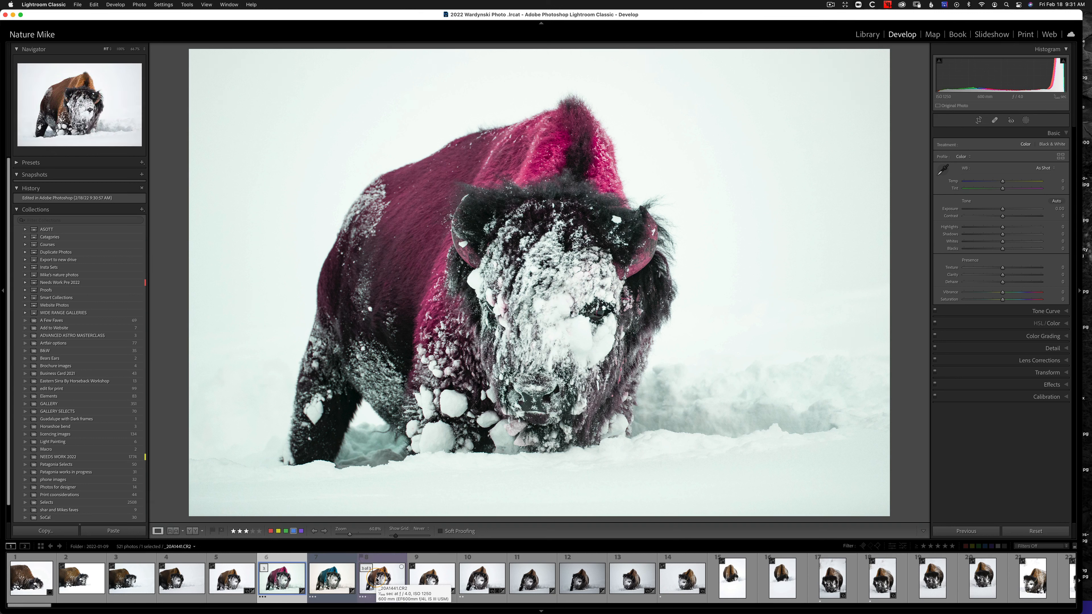
- Compare the blue edit, the pink edit and the original bison photo one after another
{"action": "left_click", "coordinate": [330, 576]}
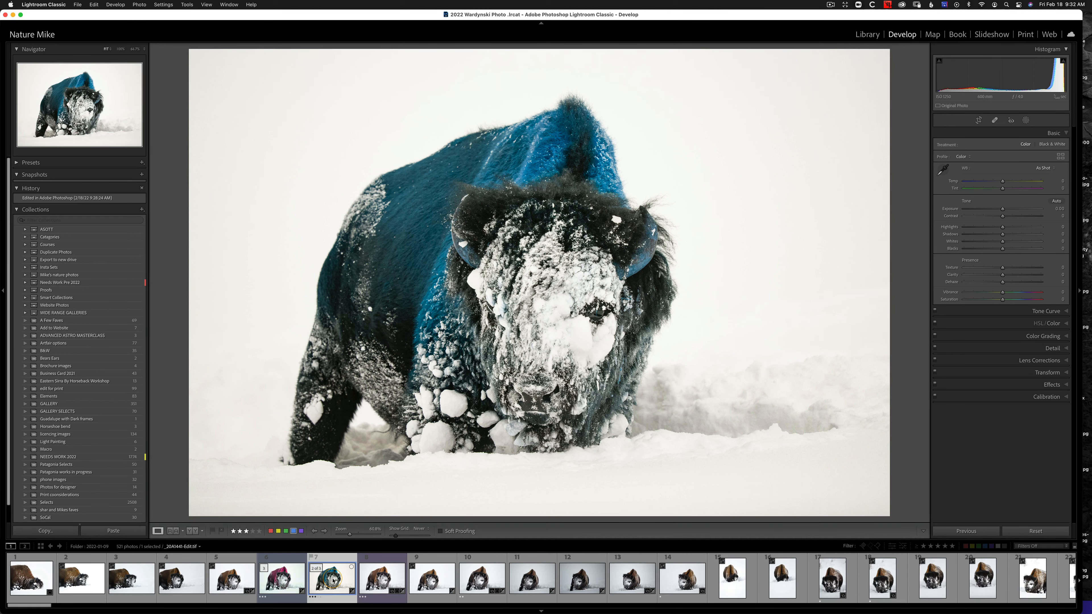
{"action": "left_click", "coordinate": [282, 578]}
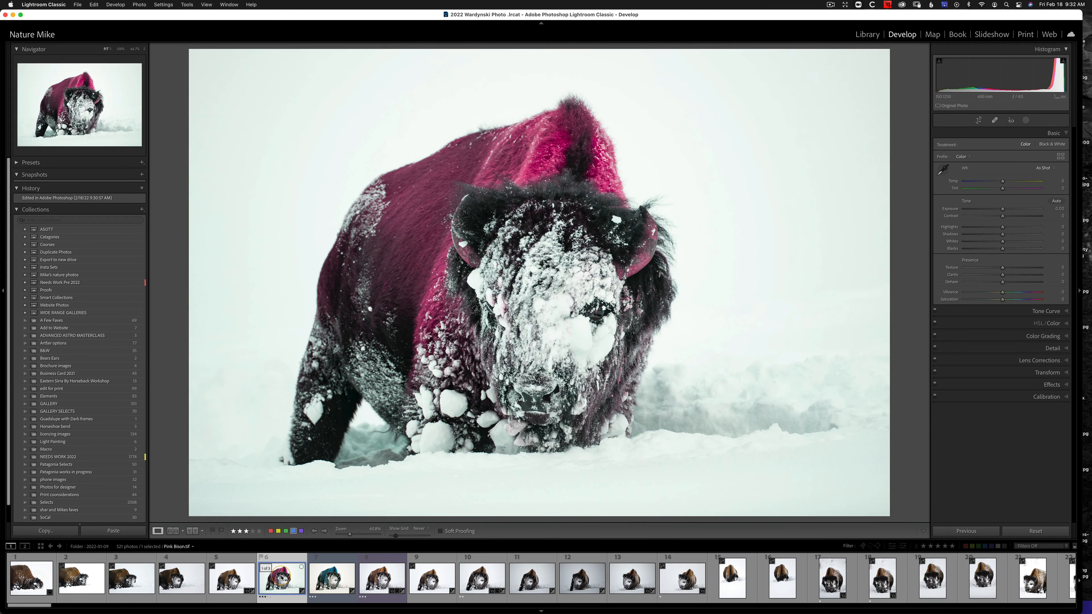
{"action": "left_click", "coordinate": [355, 579]}
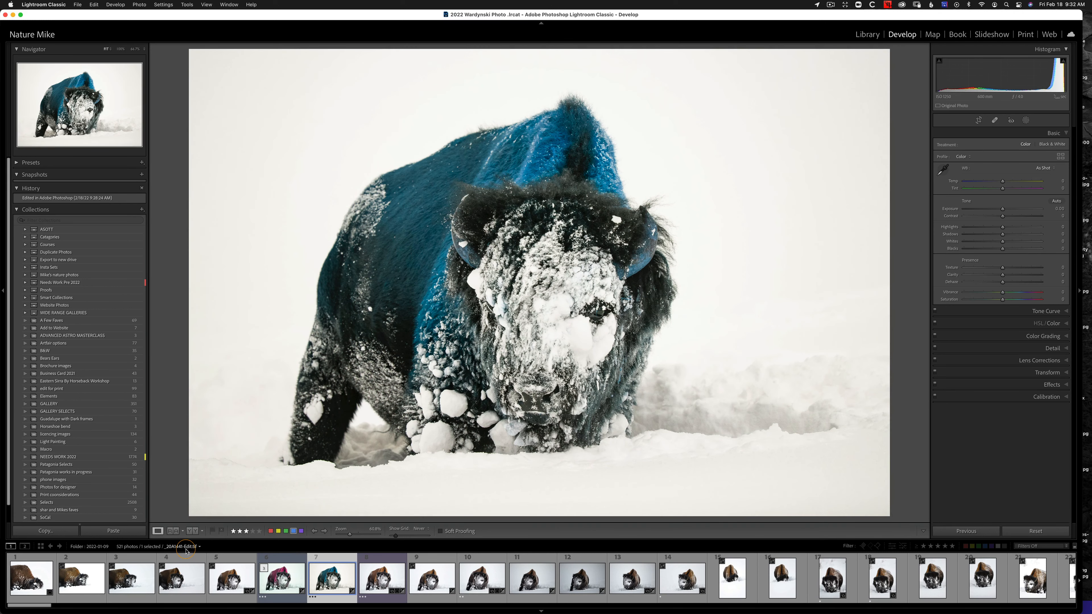
{"action": "key", "text": "Right"}
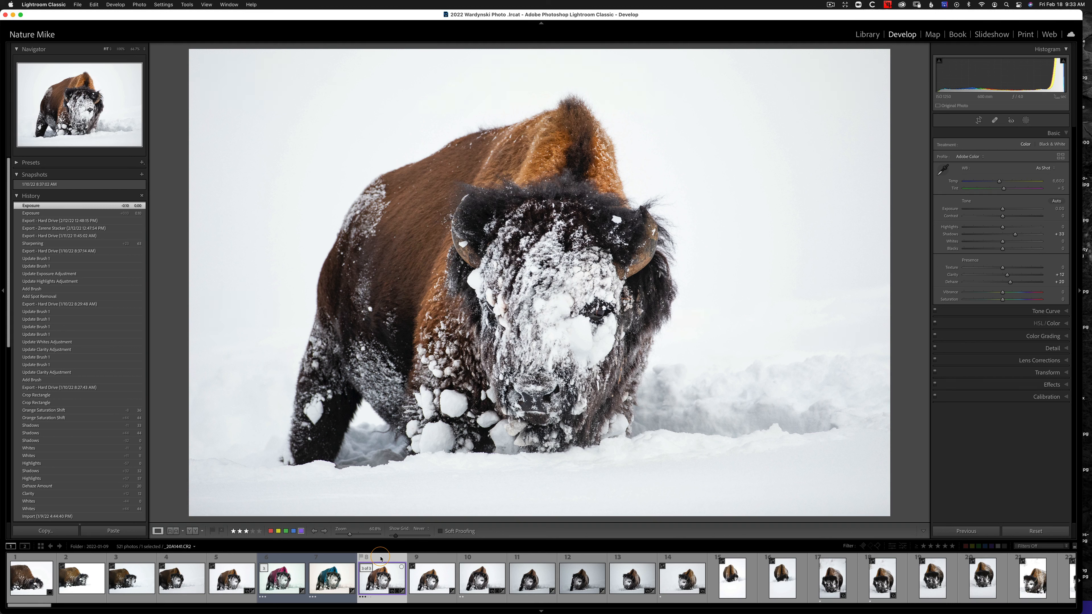
- Show the folder's photos in the Library grid and review the available sort orders
{"action": "key", "text": "g"}
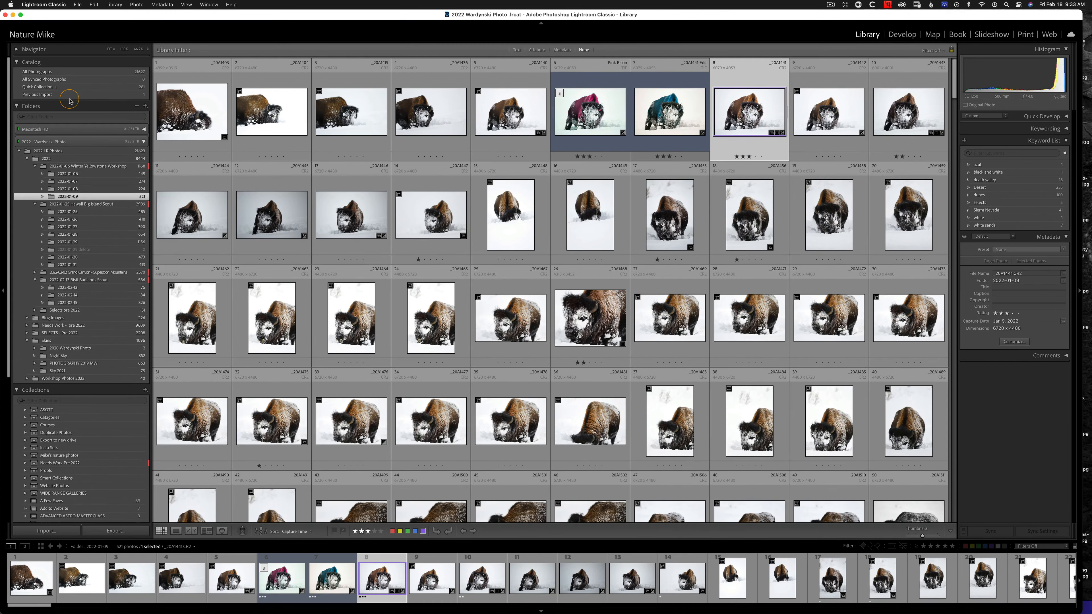
{"action": "left_click", "coordinate": [186, 5]}
{"action": "mouse_move", "coordinate": [223, 135]}
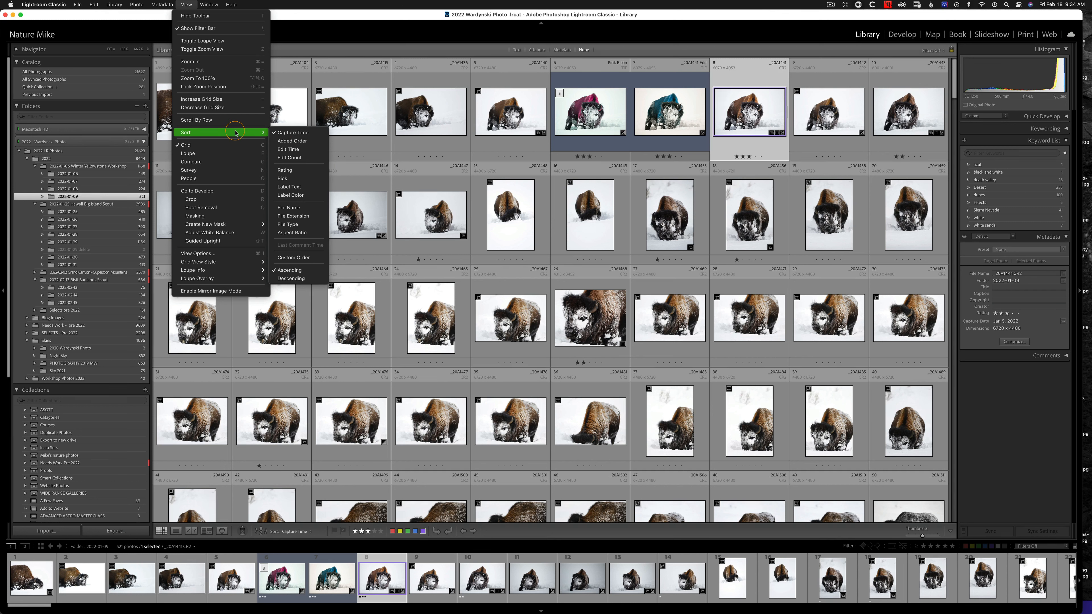
{"action": "left_click", "coordinate": [621, 36]}
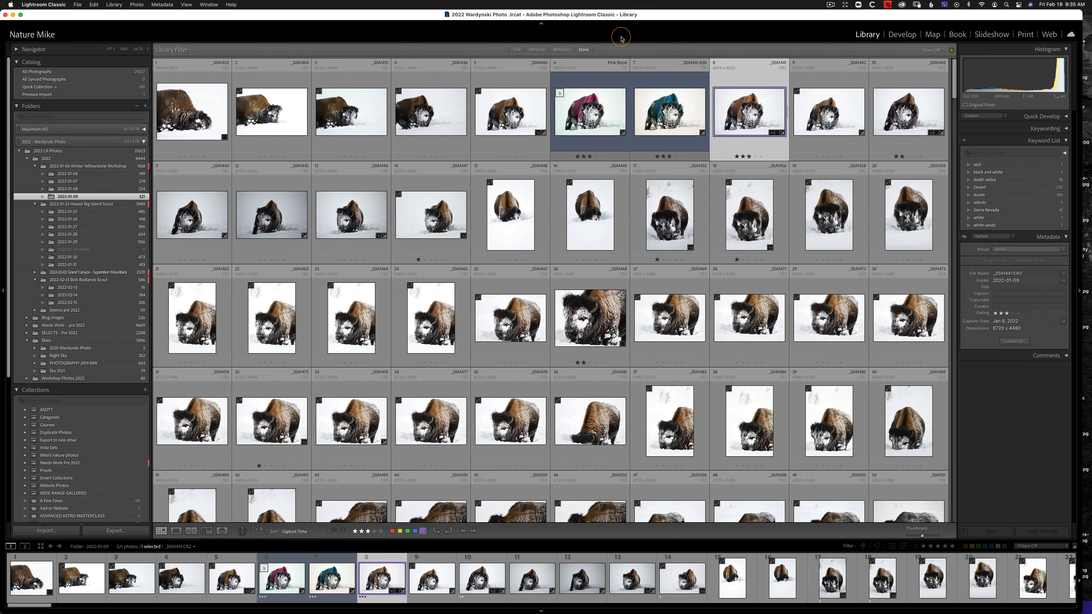
- Switch back to Lightroom Classic, sort the 2022-01-09 folder by Added Order and look at the last photos in the grid
{"action": "left_click", "coordinate": [327, 610]}
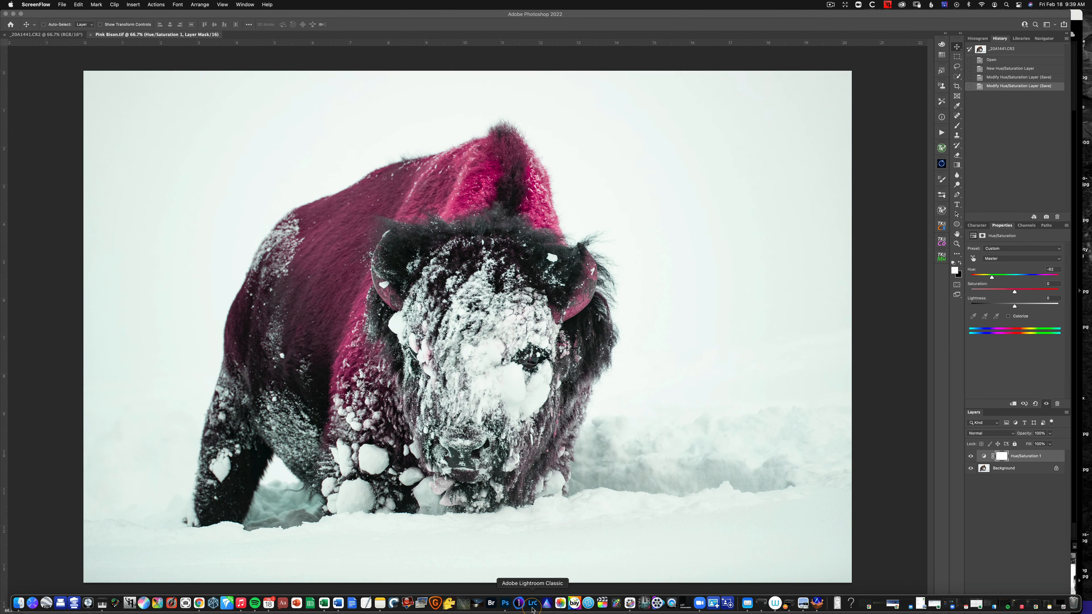
{"action": "left_click", "coordinate": [533, 604]}
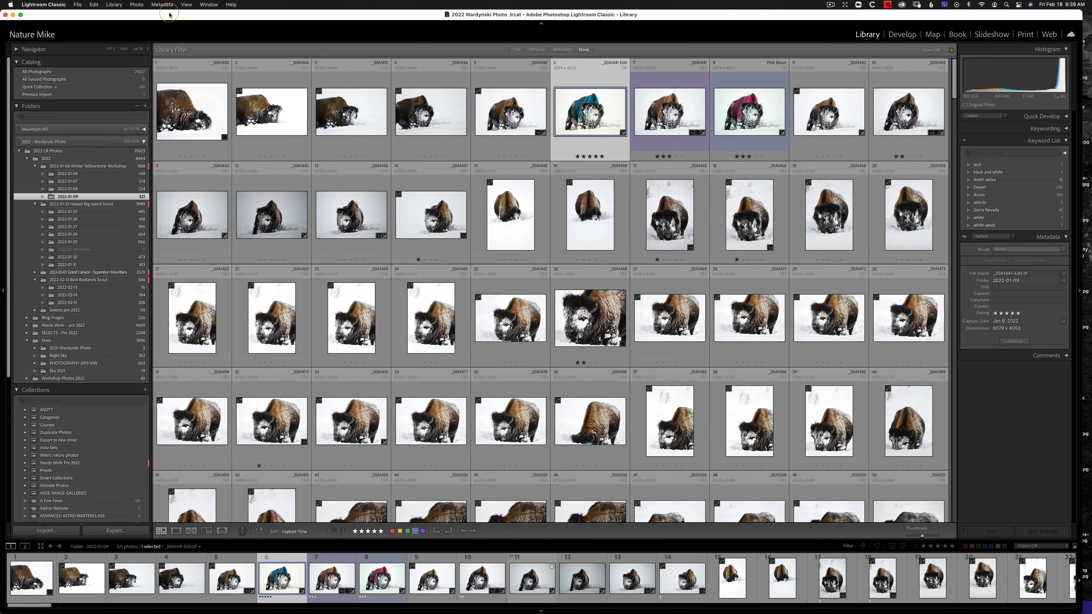
{"action": "left_click", "coordinate": [186, 5]}
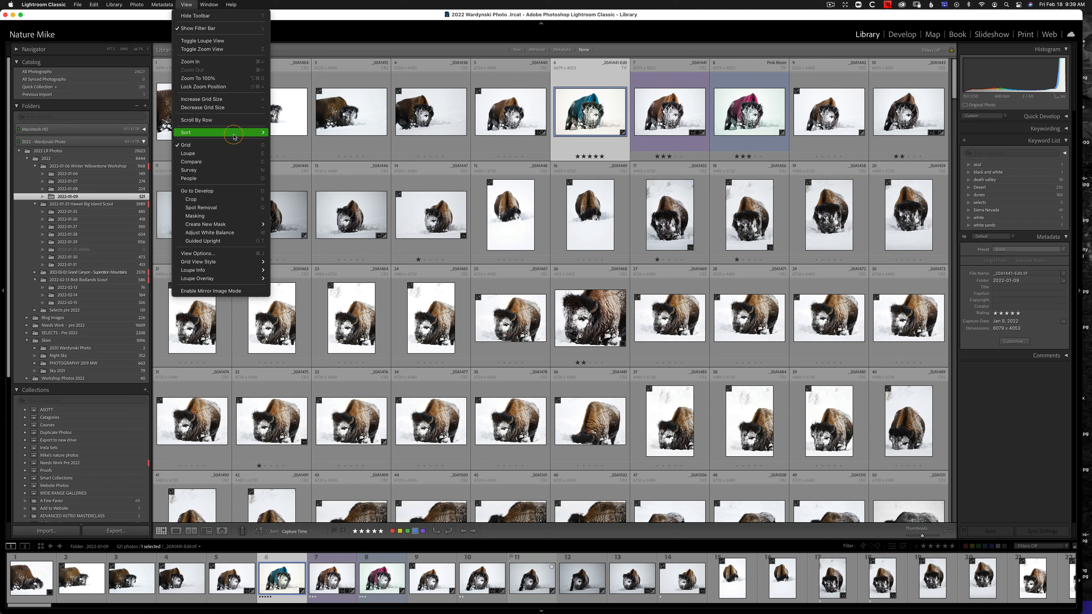
{"action": "mouse_move", "coordinate": [233, 137]}
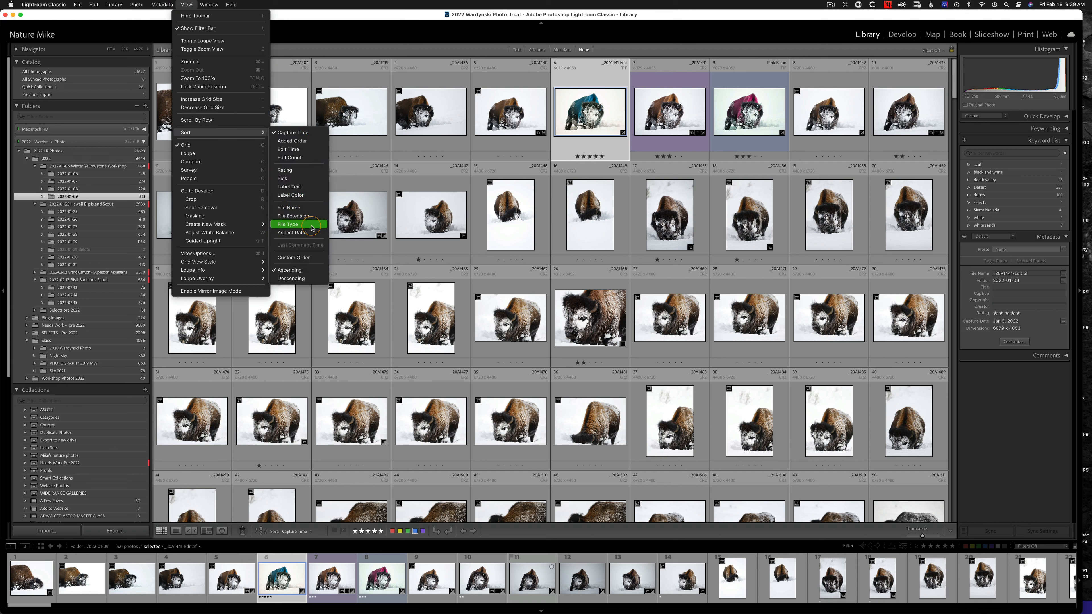
{"action": "left_click", "coordinate": [300, 142]}
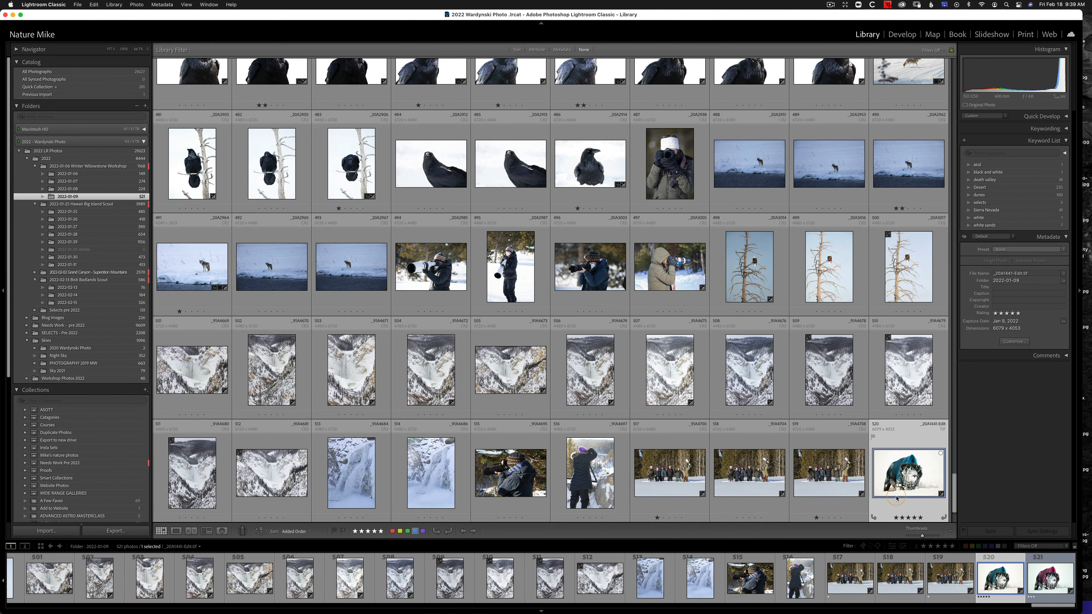
{"action": "scroll", "coordinate": [892, 379], "scroll_direction": "down", "scroll_amount": 3}
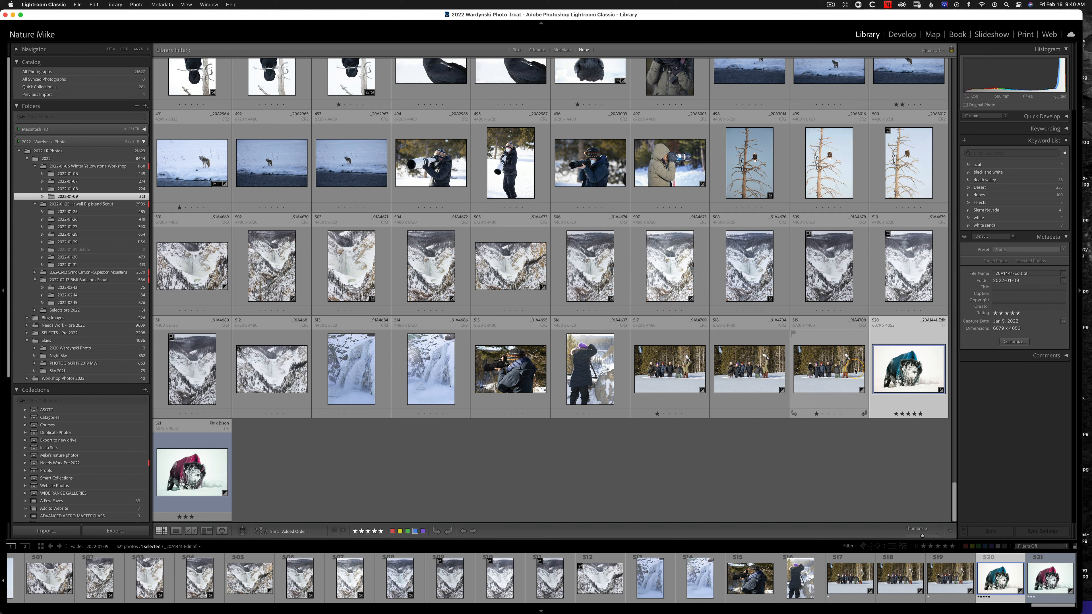
{"action": "left_click", "coordinate": [186, 4]}
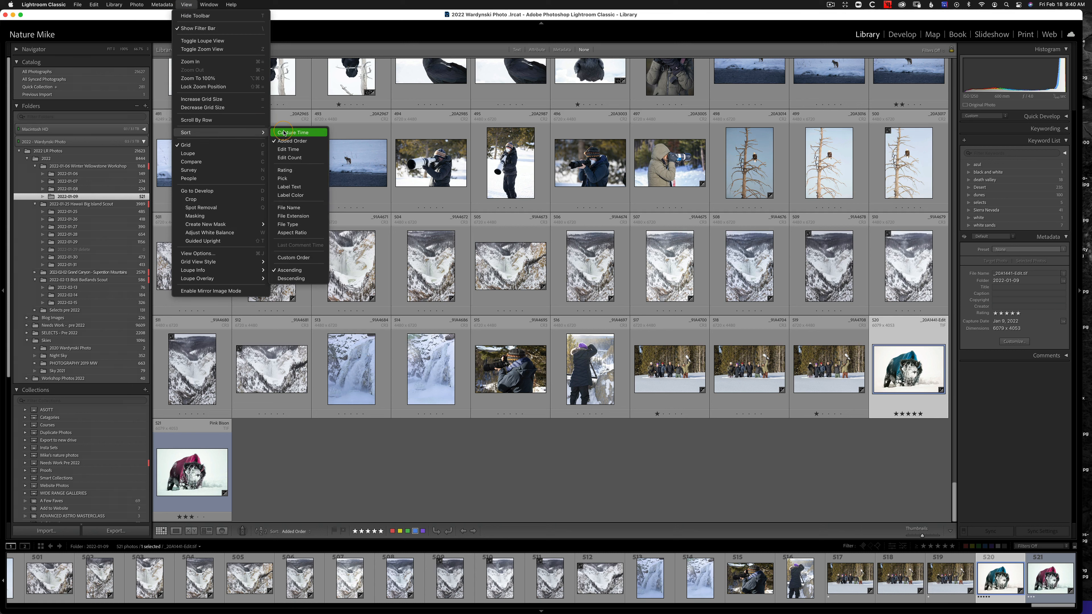
{"action": "left_click", "coordinate": [663, 450]}
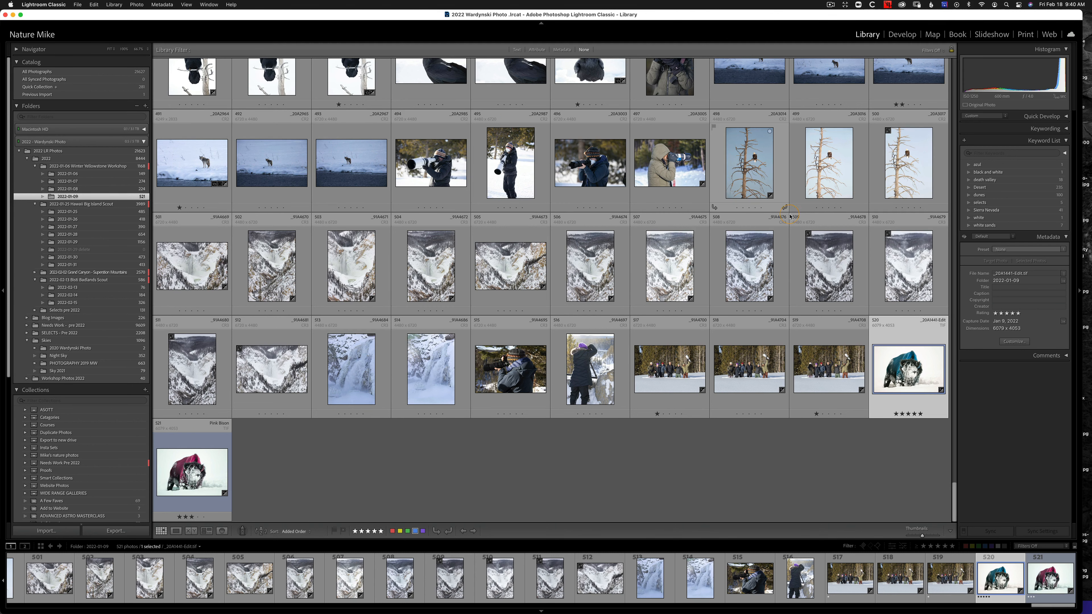
{"action": "right_click", "coordinate": [915, 329]}
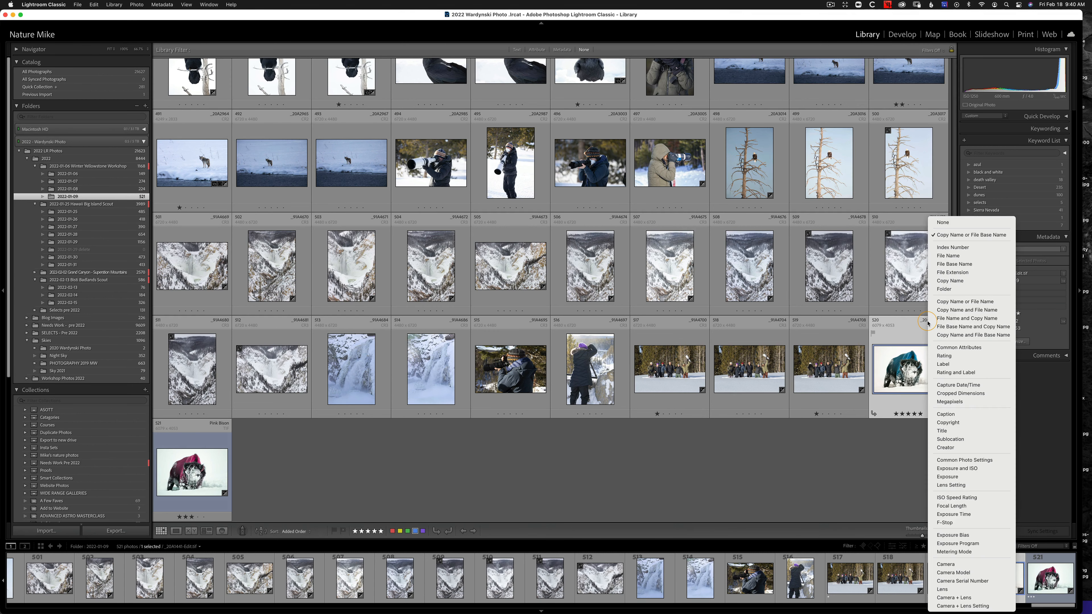
{"action": "left_click", "coordinate": [905, 324]}
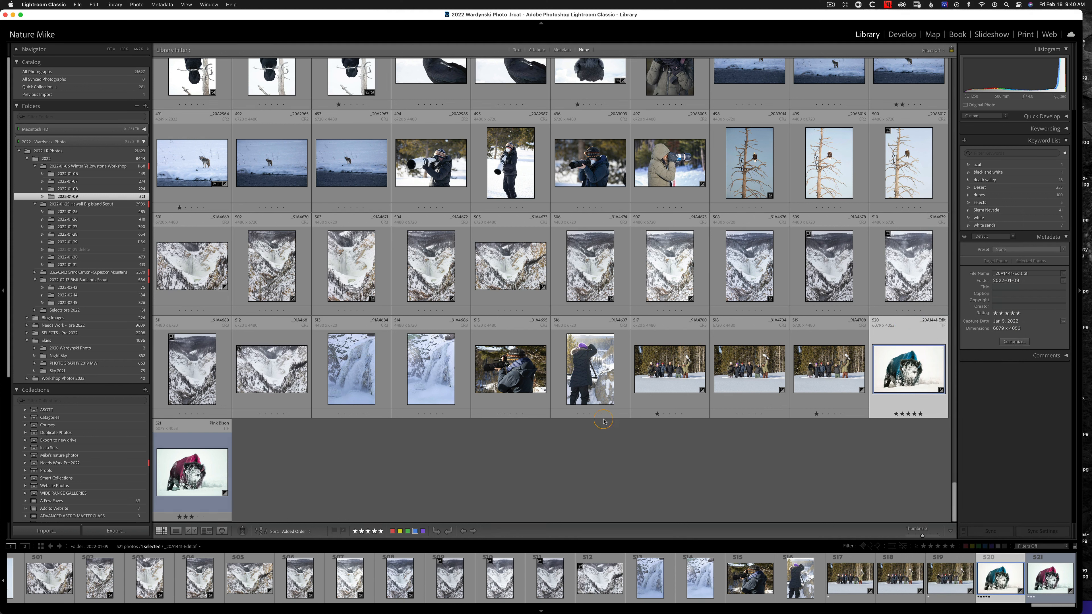
{"action": "left_click", "coordinate": [914, 327]}
{"action": "left_click", "coordinate": [911, 329]}
- Filter the folder's photos by text, searching any searchable field for 1441
{"action": "key", "text": "backslash"}
{"action": "key", "text": "backslash"}
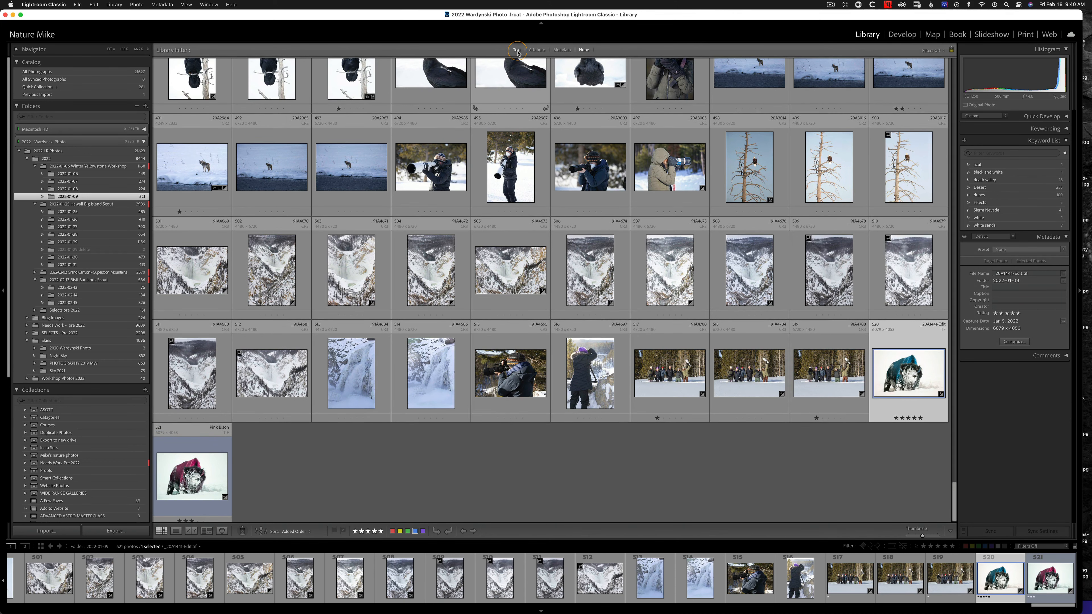
{"action": "left_click", "coordinate": [517, 50]}
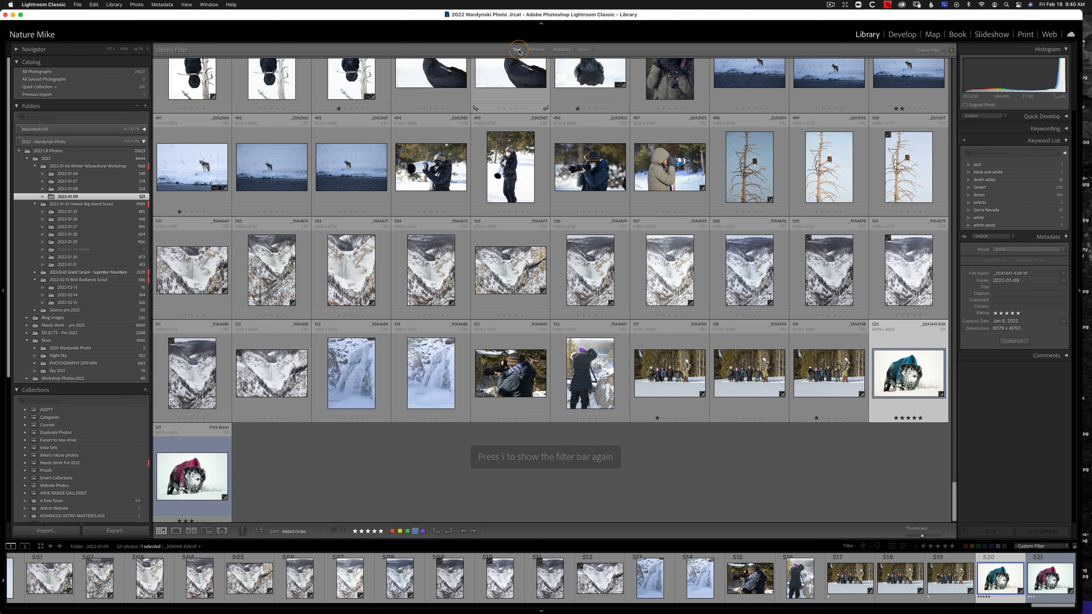
{"action": "left_click", "coordinate": [856, 63]}
{"action": "left_click", "coordinate": [876, 62]}
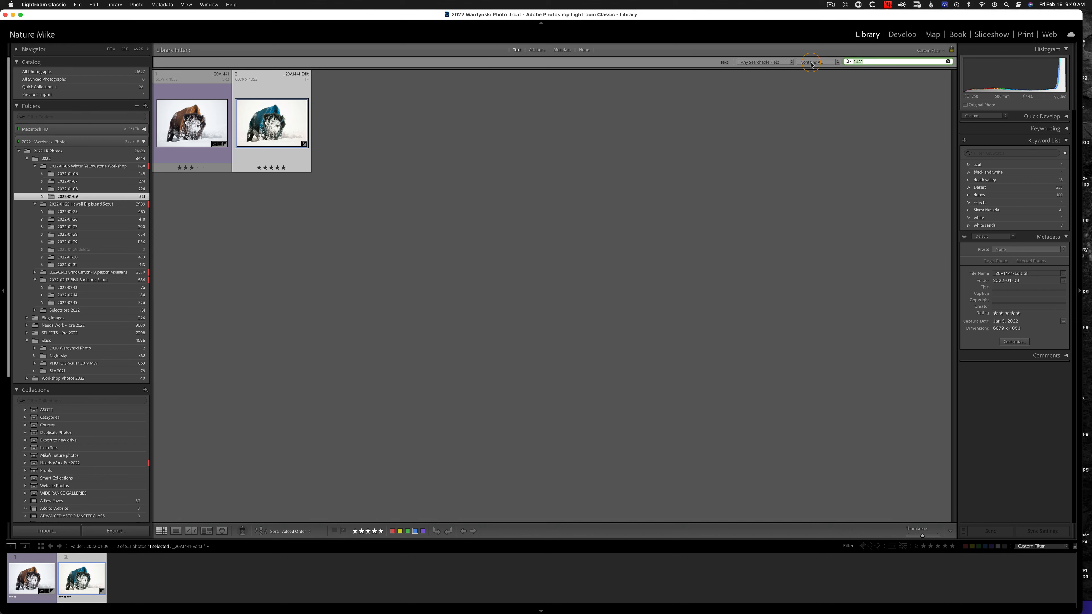
{"action": "key", "text": "BackSpace"}
{"action": "key", "text": "BackSpace"}
{"action": "key", "text": "BackSpace"}
{"action": "key", "text": "BackSpace"}
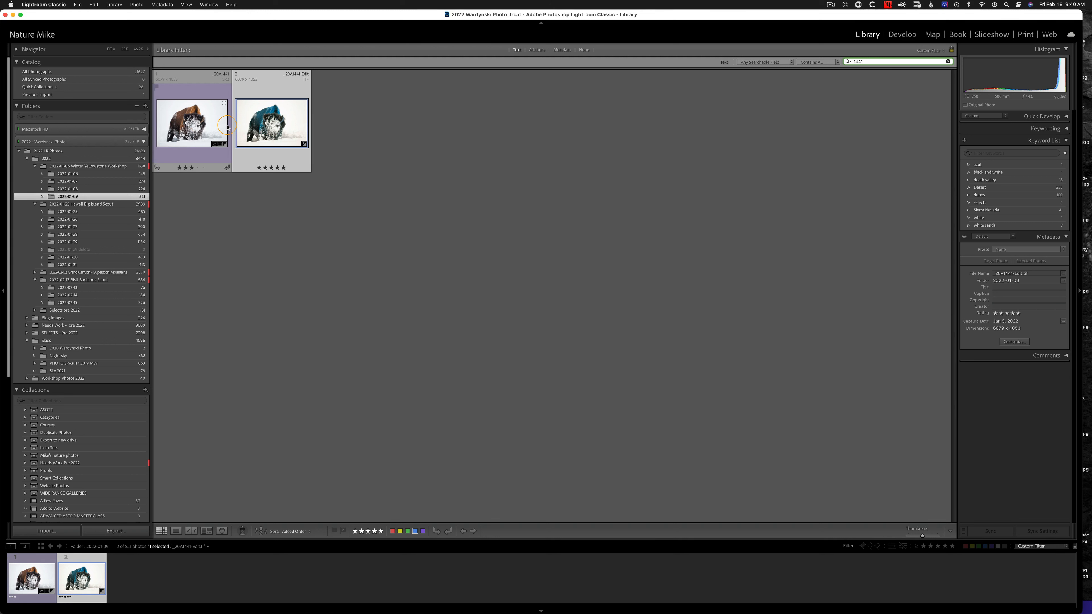
- Check the 2022-01-08 folder, and from the 1441 search across the 2022 folder go to the blue bison edit's own folder
{"action": "mouse_move", "coordinate": [227, 127]}
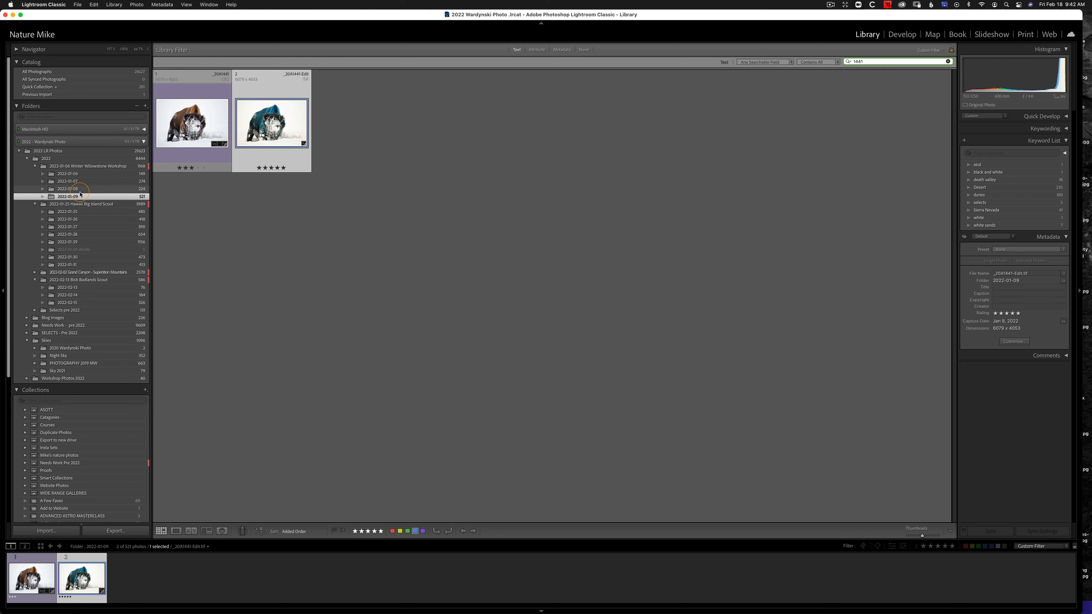
{"action": "left_click", "coordinate": [68, 190]}
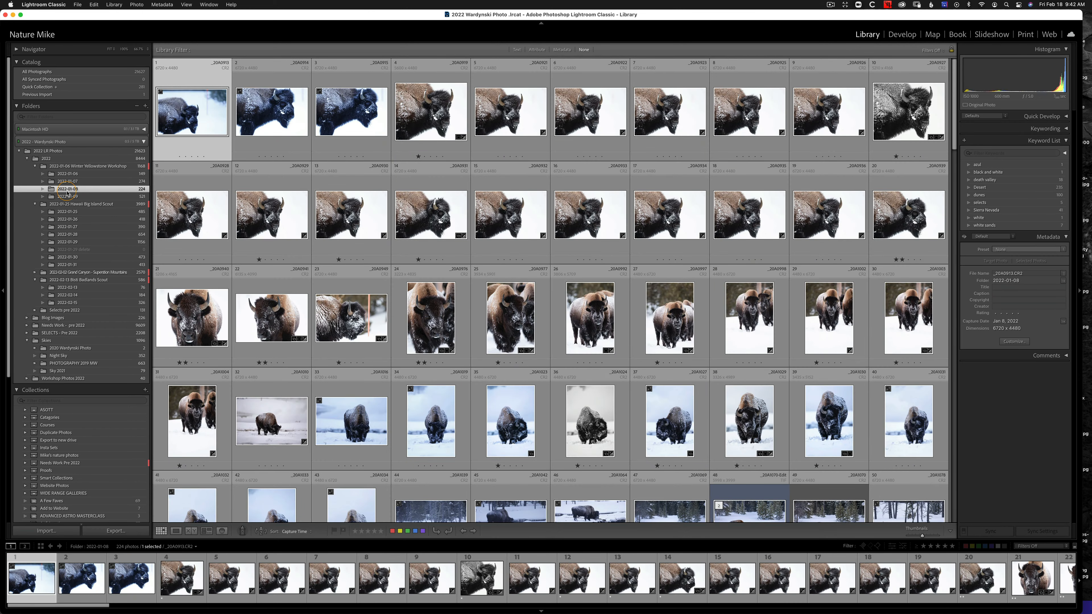
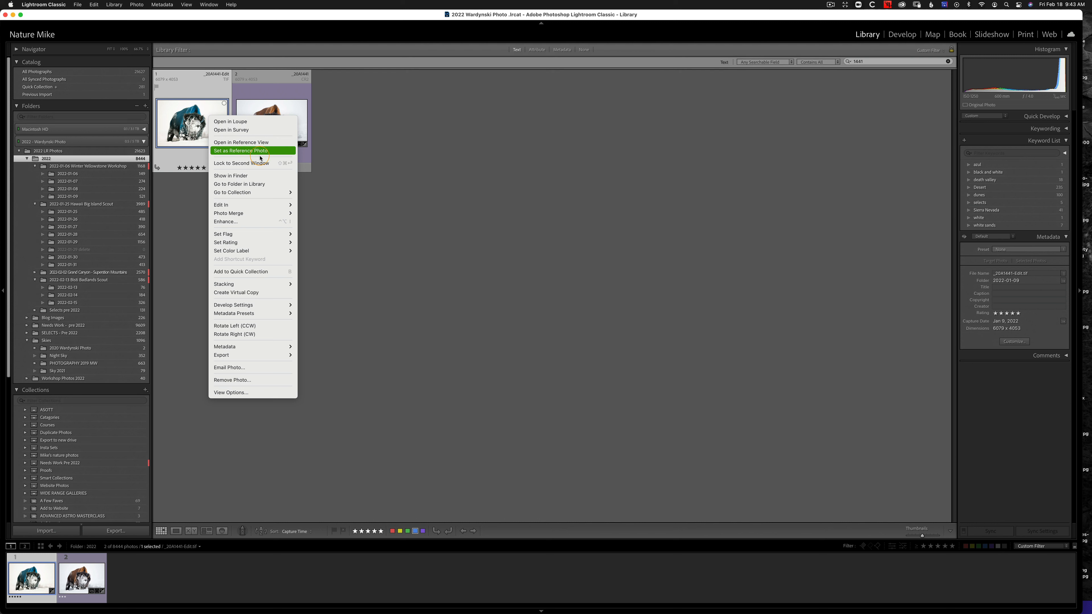
{"action": "left_click", "coordinate": [269, 186]}
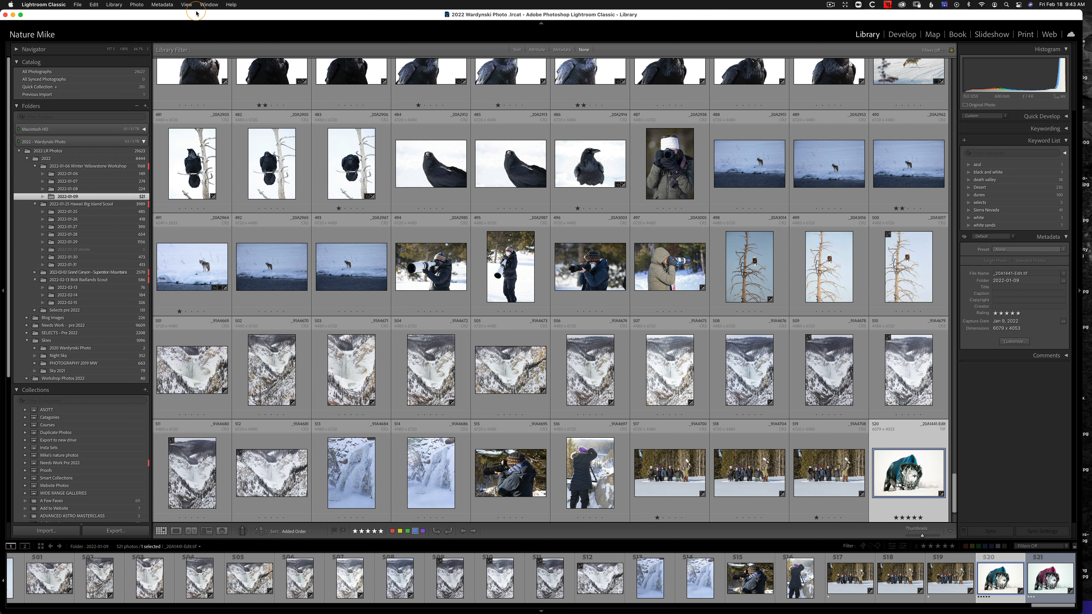
- Sort the 2022-01-09 folder's photos by Capture Time
{"action": "left_click", "coordinate": [186, 5]}
{"action": "mouse_move", "coordinate": [254, 133]}
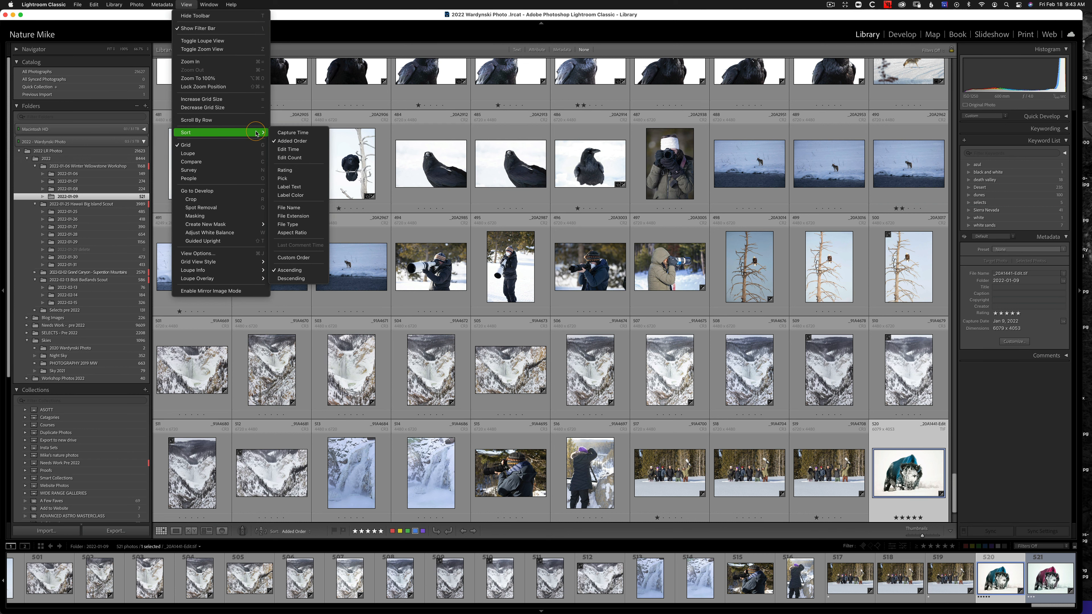
{"action": "left_click", "coordinate": [307, 135]}
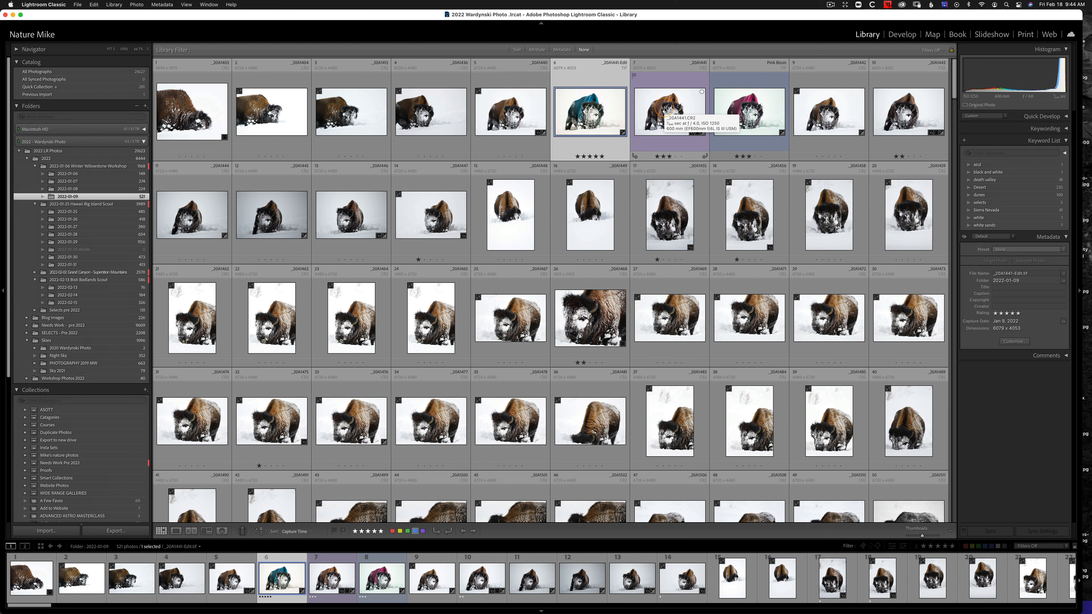
- Synchronize the 2022-01-09 folder with new-photo import enabled, and add the black-and-white bison photo to the catalog
{"action": "left_click", "coordinate": [69, 196]}
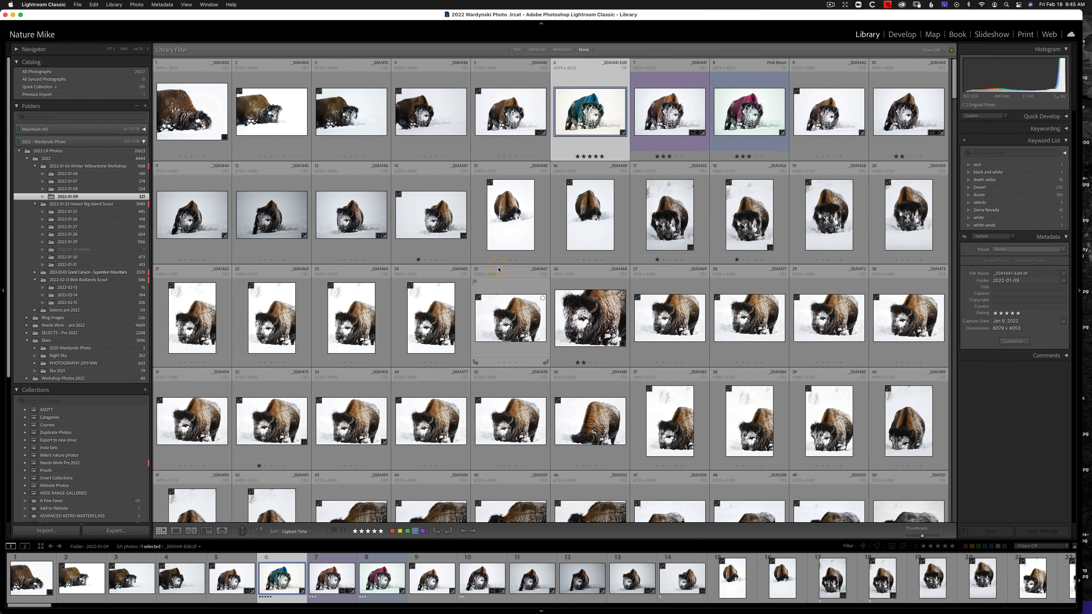
{"action": "scroll", "coordinate": [498, 272], "scroll_direction": "down", "scroll_amount": 1}
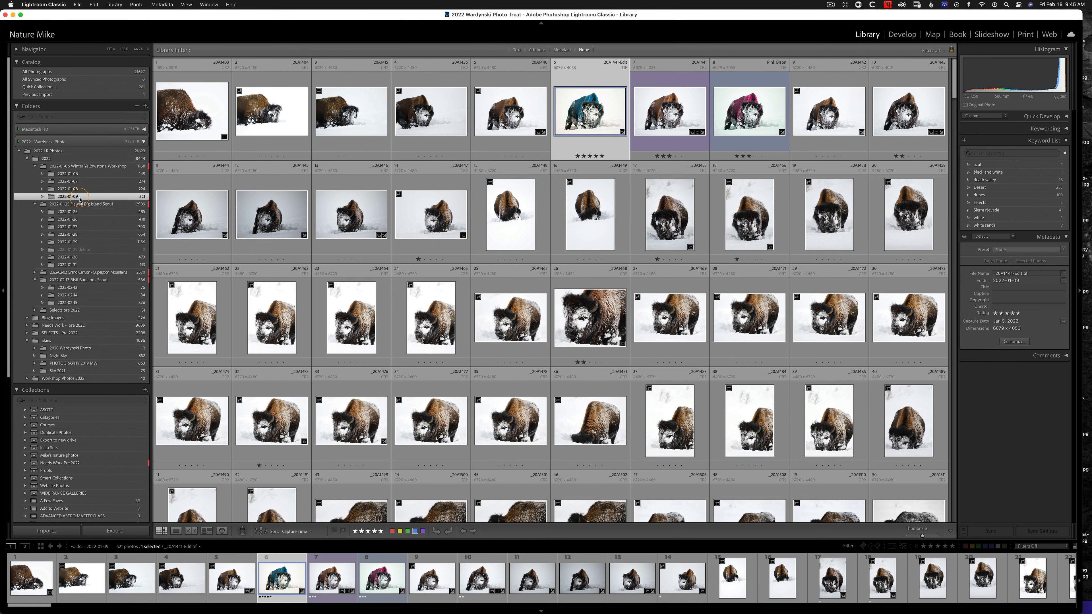
{"action": "right_click", "coordinate": [97, 199]}
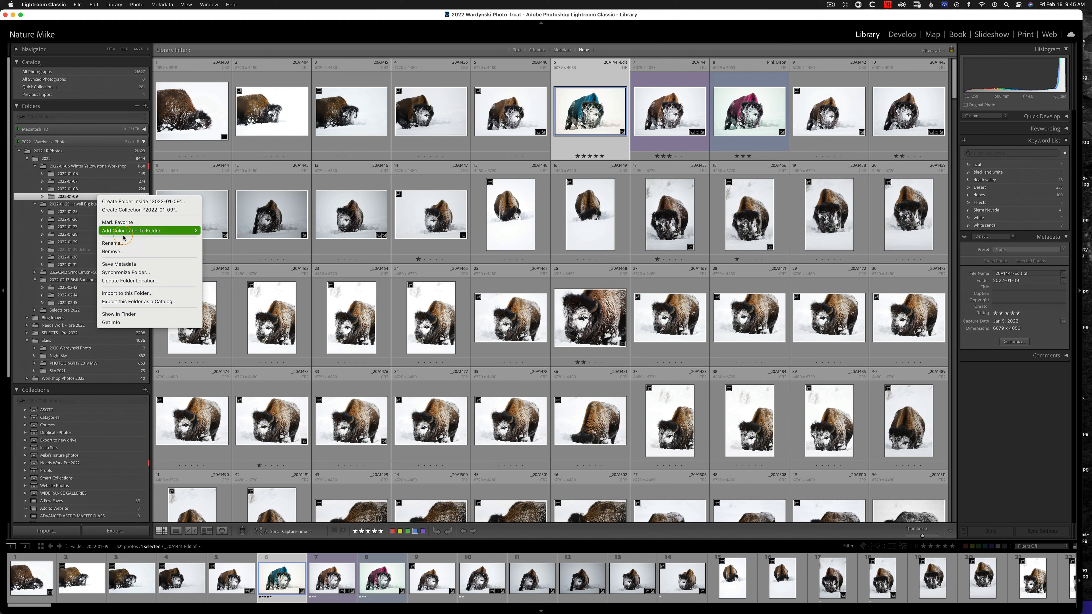
{"action": "left_click", "coordinate": [134, 273]}
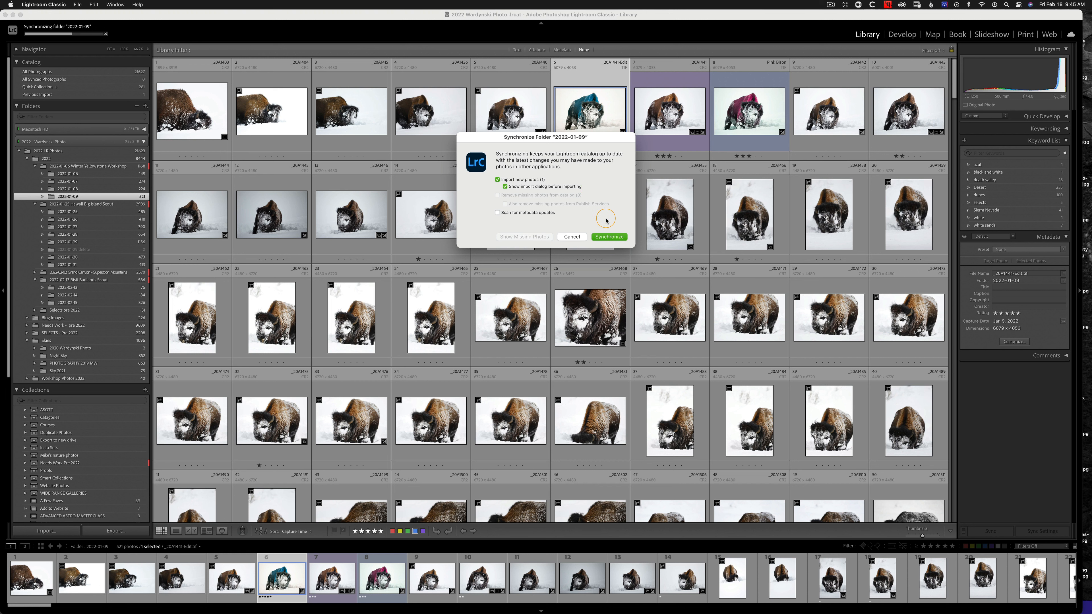
{"action": "left_click", "coordinate": [616, 236]}
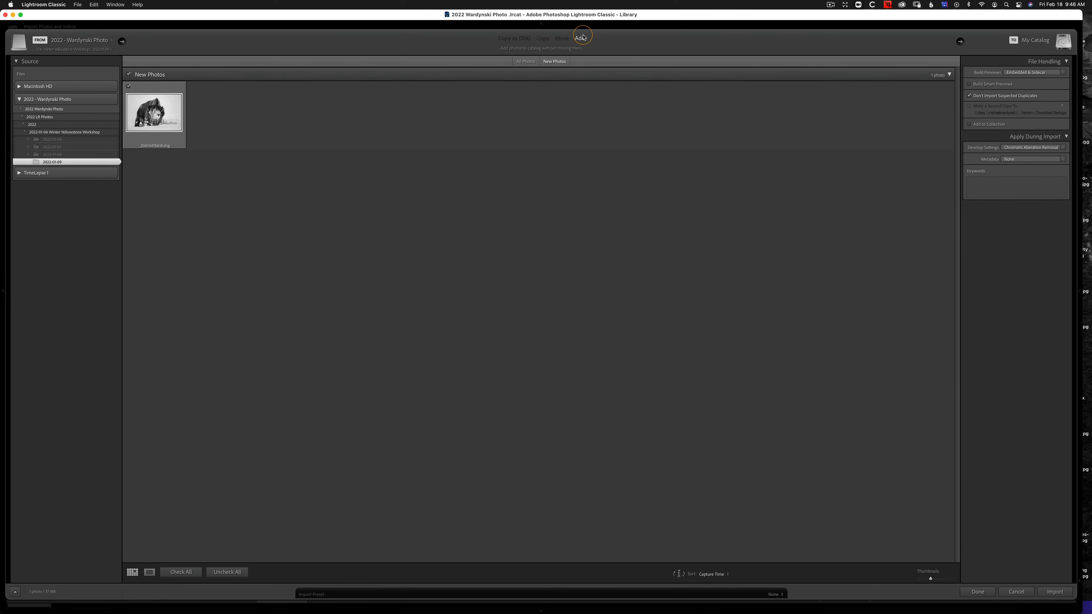
{"action": "left_click", "coordinate": [1059, 592]}
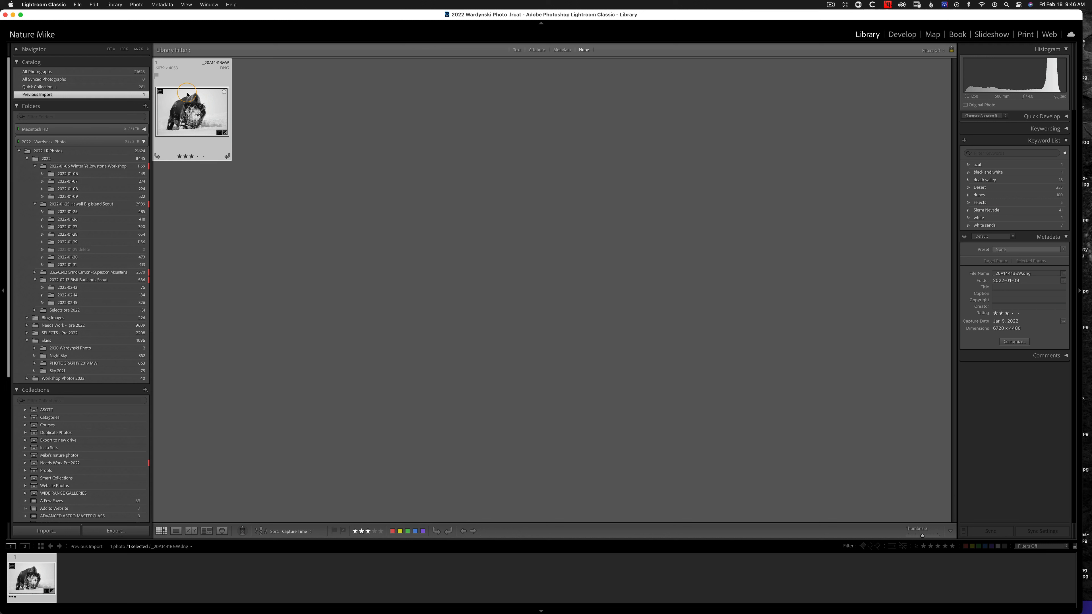
- Go from the previous import to the black-and-white bison photo's folder in the Library and look at the neighbouring bison variants
{"action": "mouse_move", "coordinate": [187, 94]}
{"action": "right_click", "coordinate": [212, 104]}
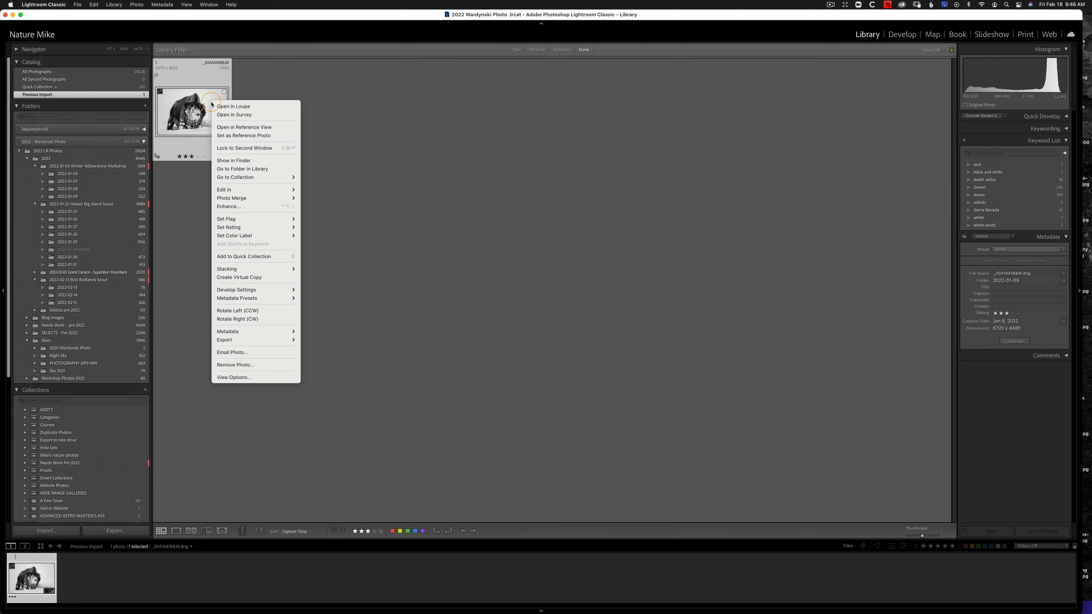
{"action": "left_click", "coordinate": [282, 173]}
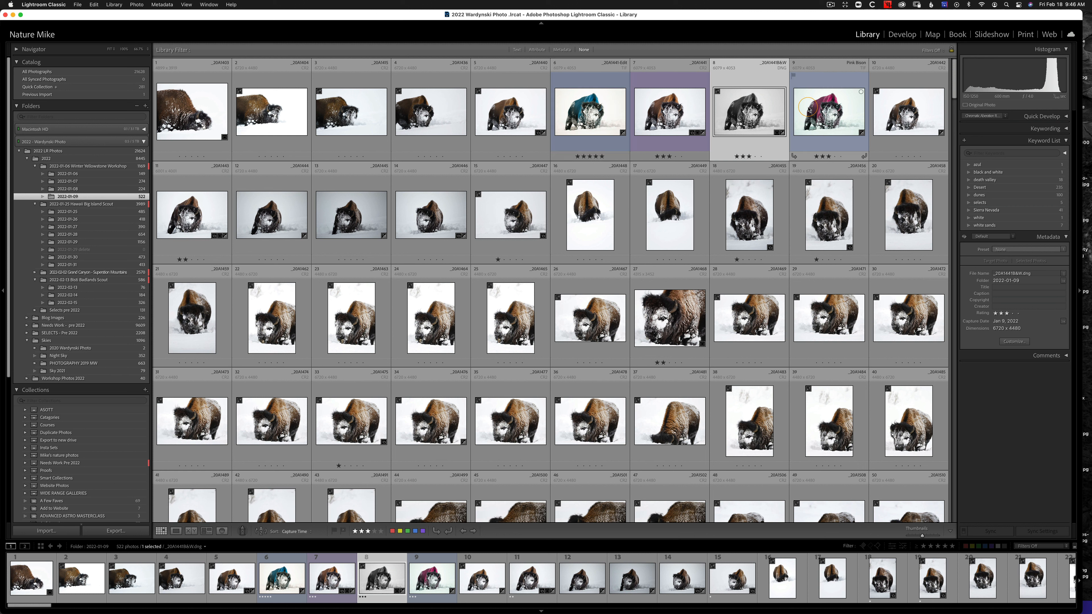
{"action": "mouse_move", "coordinate": [808, 110]}
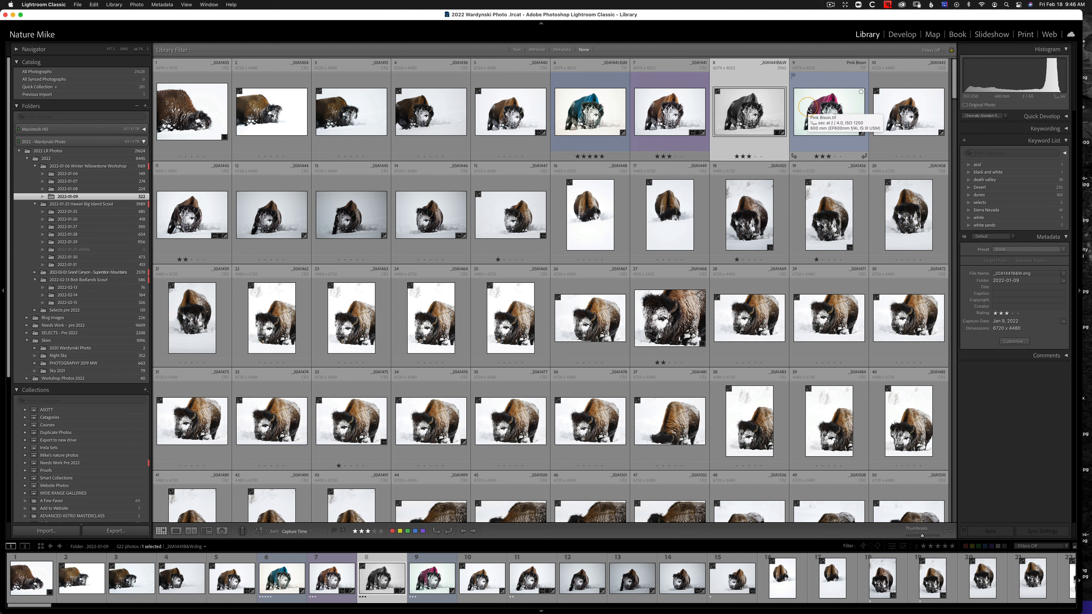
{"action": "mouse_move", "coordinate": [772, 96]}
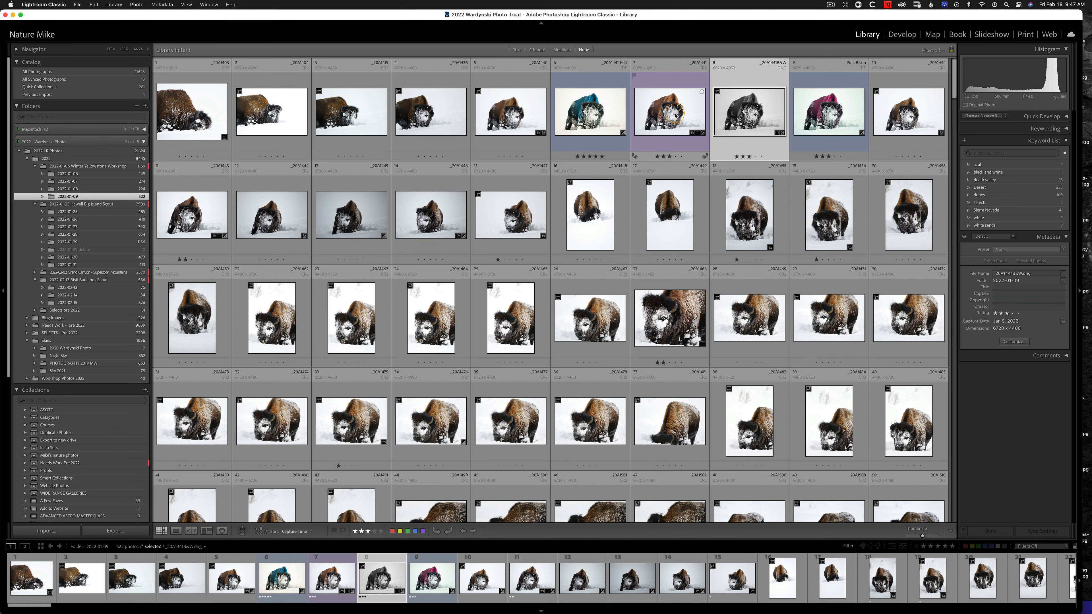
- Open the pink bison edit in Develop and set its HSL hues to Red -100, Orange +100, Purple -100 and Magenta -100
{"action": "double_click", "coordinate": [843, 116]}
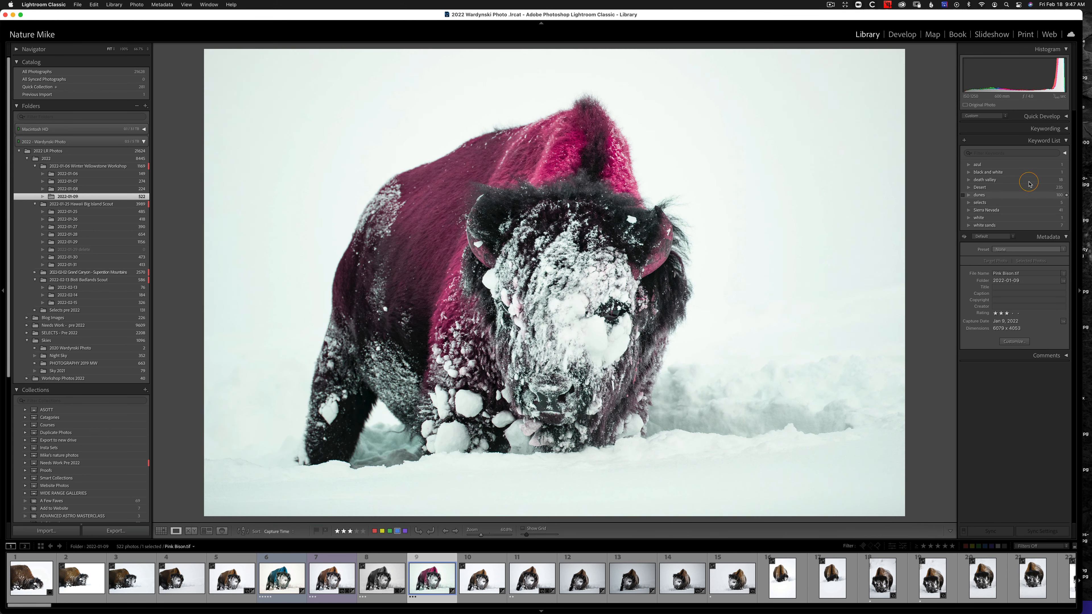
{"action": "key", "text": "d"}
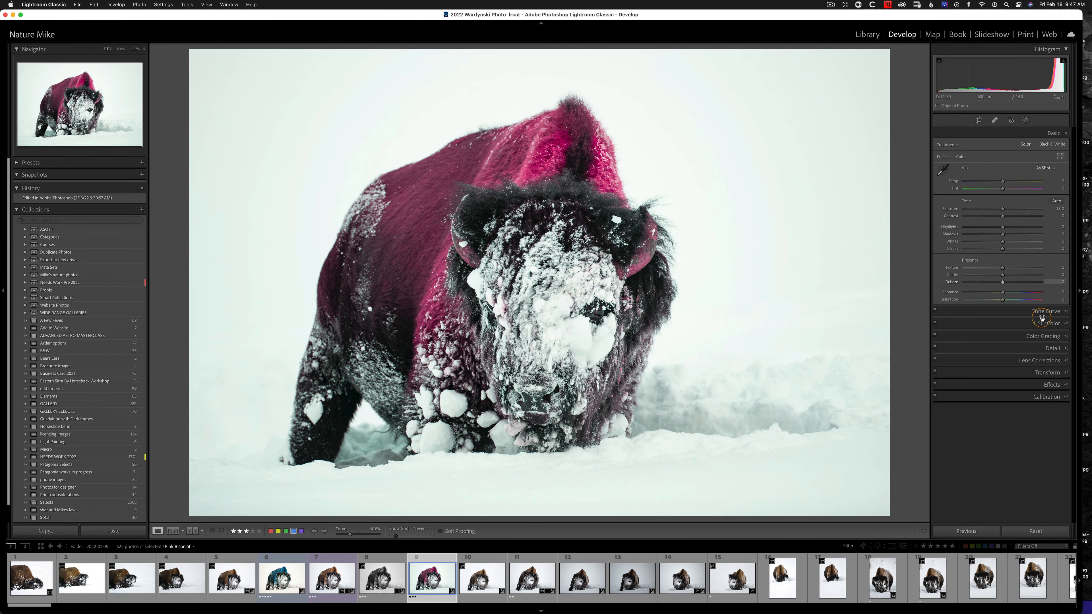
{"action": "left_click", "coordinate": [1039, 323]}
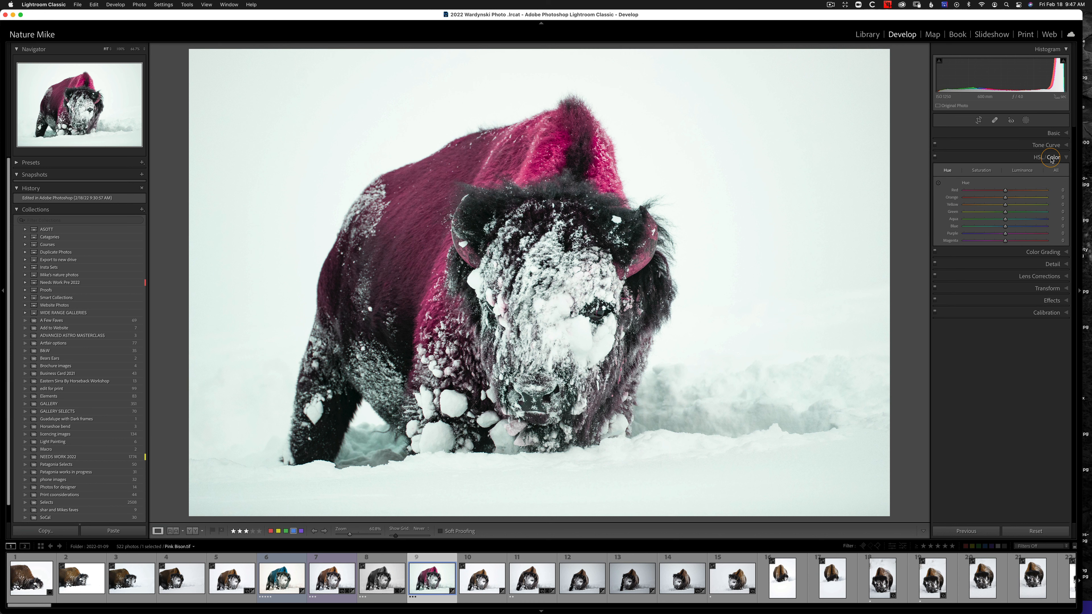
{"action": "left_click_drag", "start_coordinate": [1007, 197], "coordinate": [1081, 198]}
{"action": "left_click_drag", "start_coordinate": [1006, 233], "coordinate": [891, 231]}
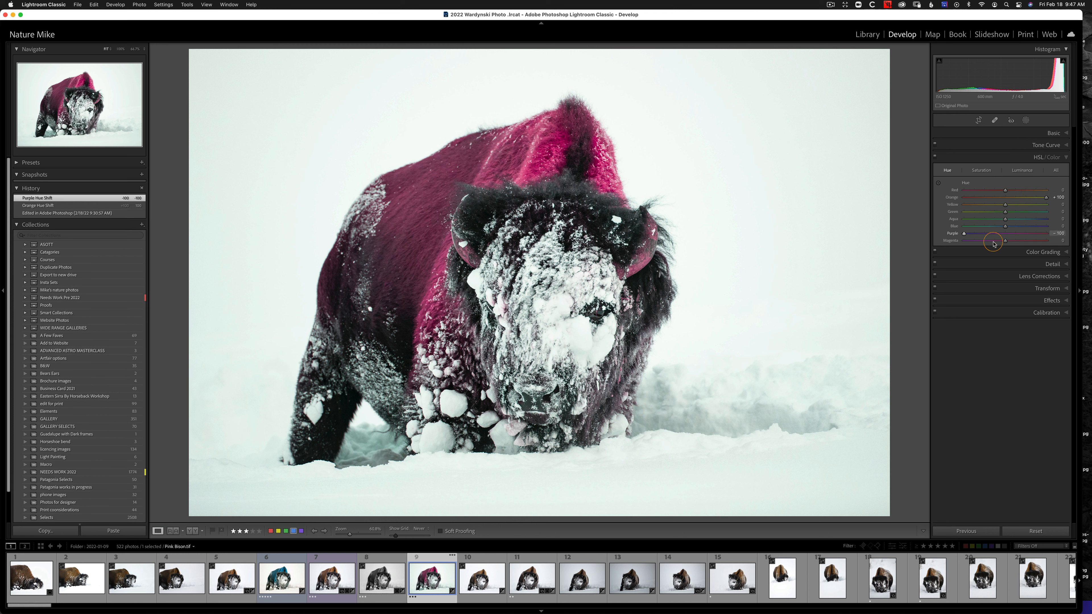
{"action": "left_click_drag", "start_coordinate": [1005, 241], "coordinate": [918, 239]}
{"action": "left_click_drag", "start_coordinate": [981, 189], "coordinate": [851, 182]}
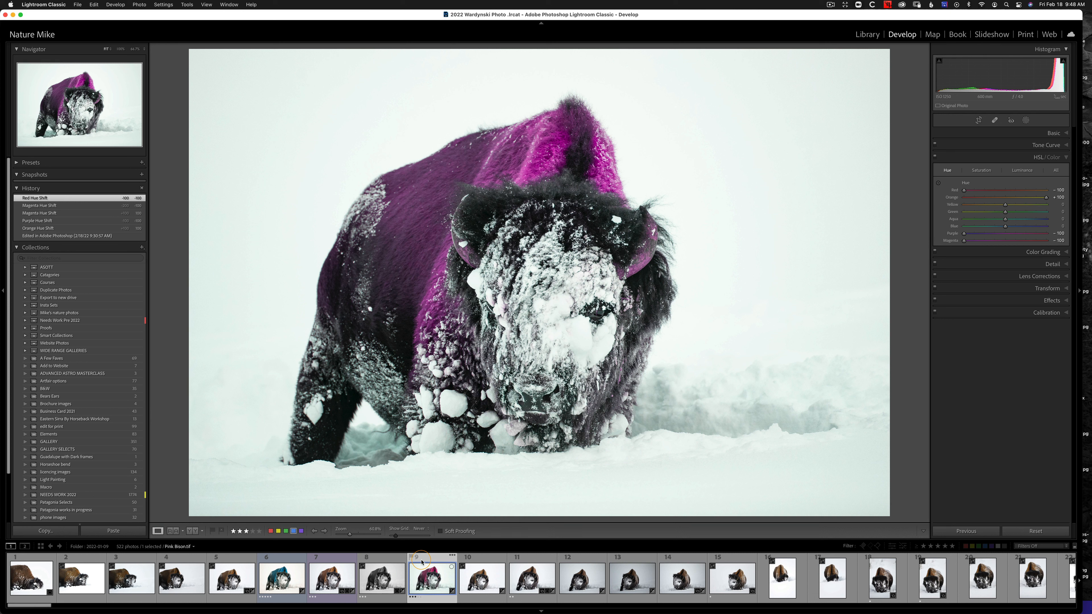
- Export the recolored pink bison to the 2022-01-09 folder with custom text B&W added to its file name, and reset the photo's Develop settings
{"action": "right_click", "coordinate": [432, 585]}
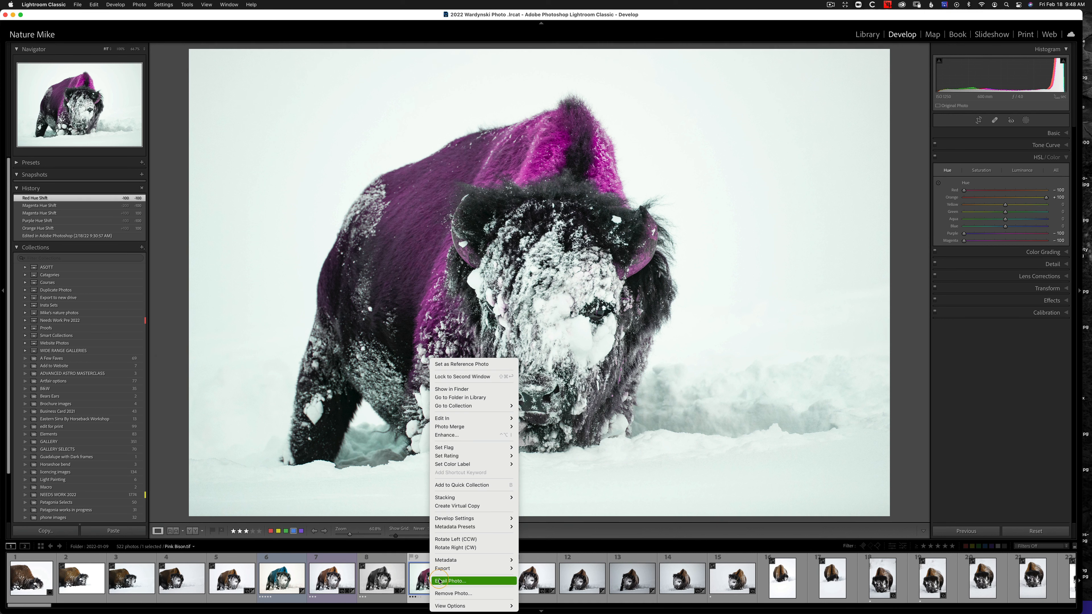
{"action": "mouse_move", "coordinate": [473, 568]}
{"action": "left_click", "coordinate": [534, 218]}
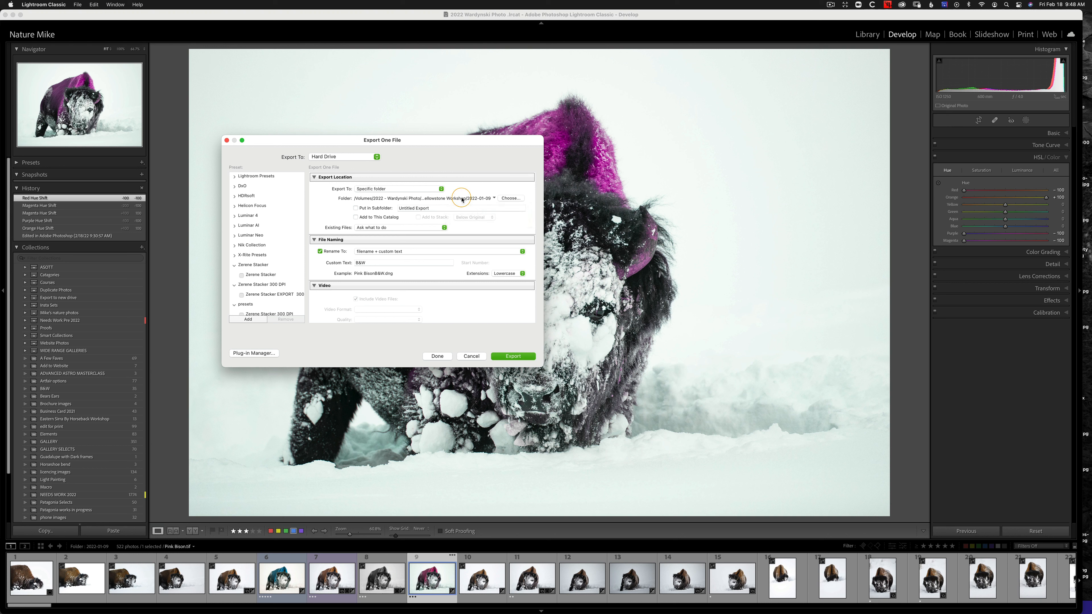
{"action": "left_click", "coordinate": [509, 357]}
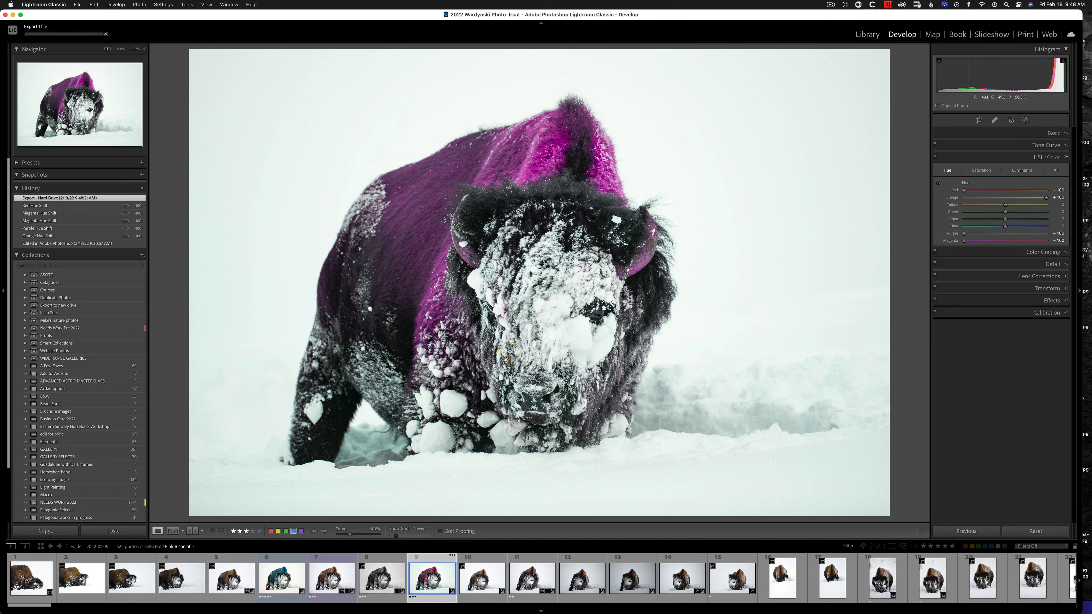
{"action": "left_click", "coordinate": [1019, 530]}
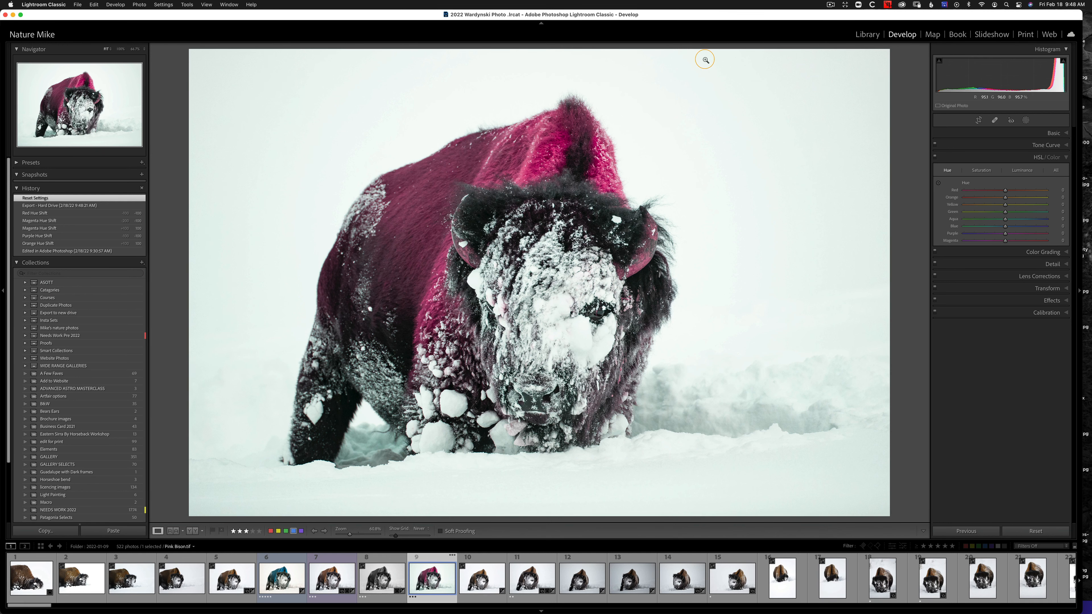
- Synchronize the 2022 folder to import the exported purple bison DNG, and go to that photo's folder in the Library
{"action": "left_click", "coordinate": [869, 35]}
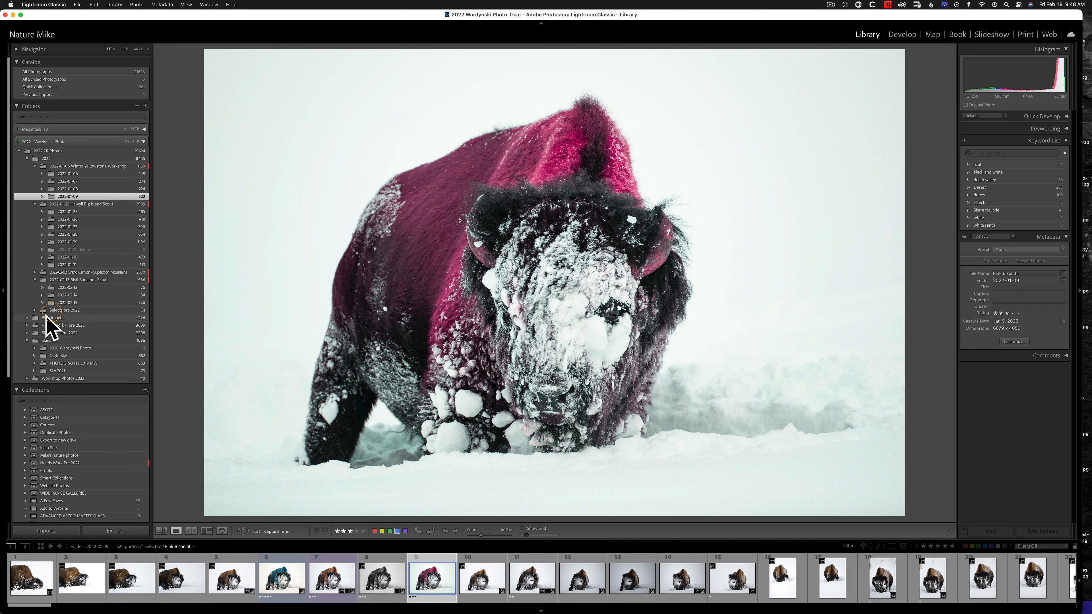
{"action": "left_click", "coordinate": [46, 159]}
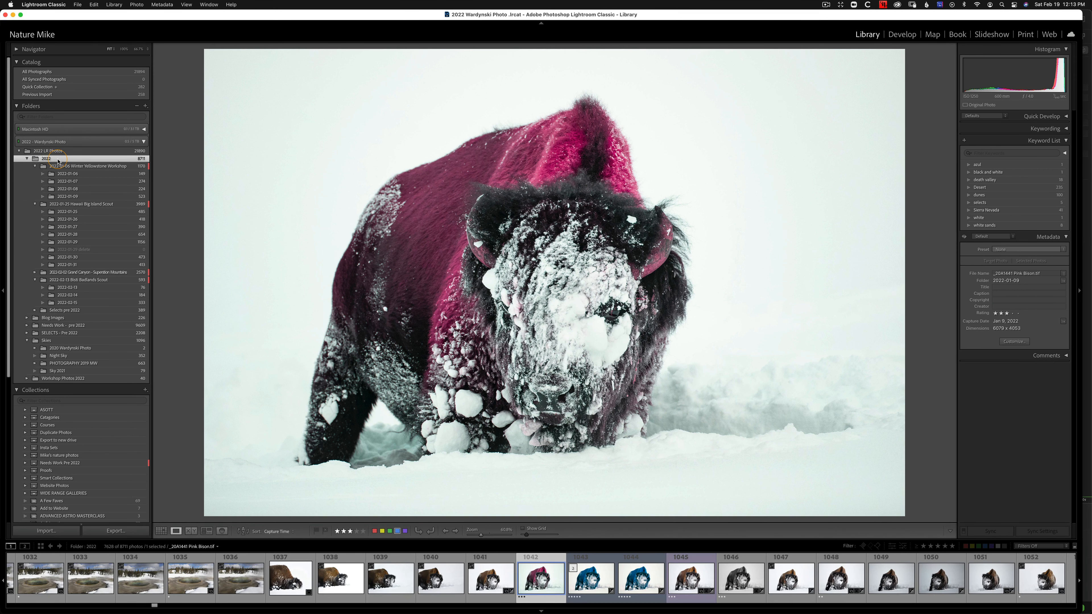
{"action": "right_click", "coordinate": [58, 161]}
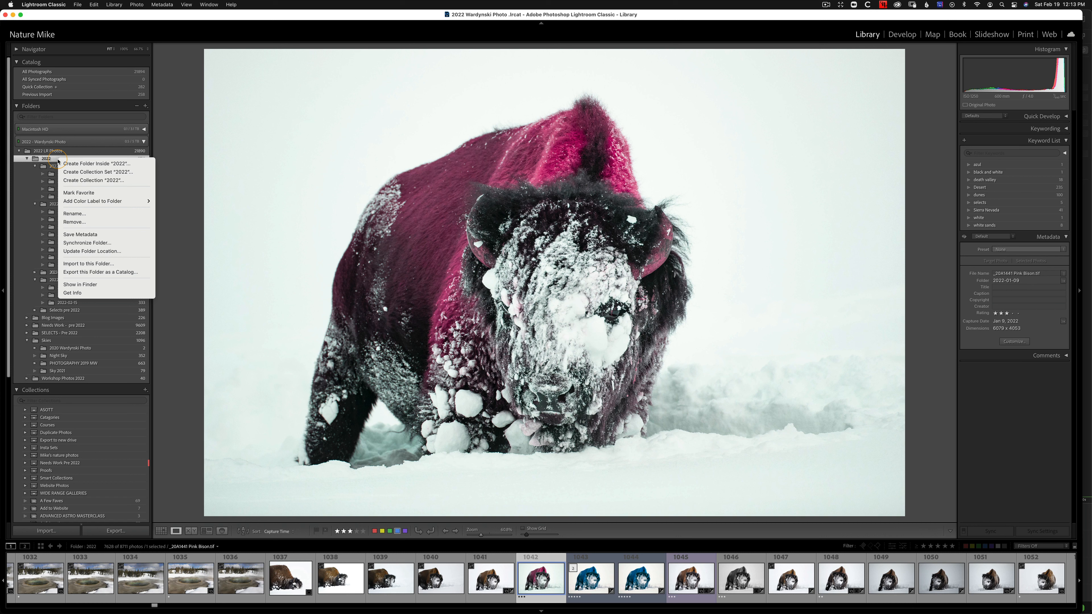
{"action": "left_click", "coordinate": [107, 243]}
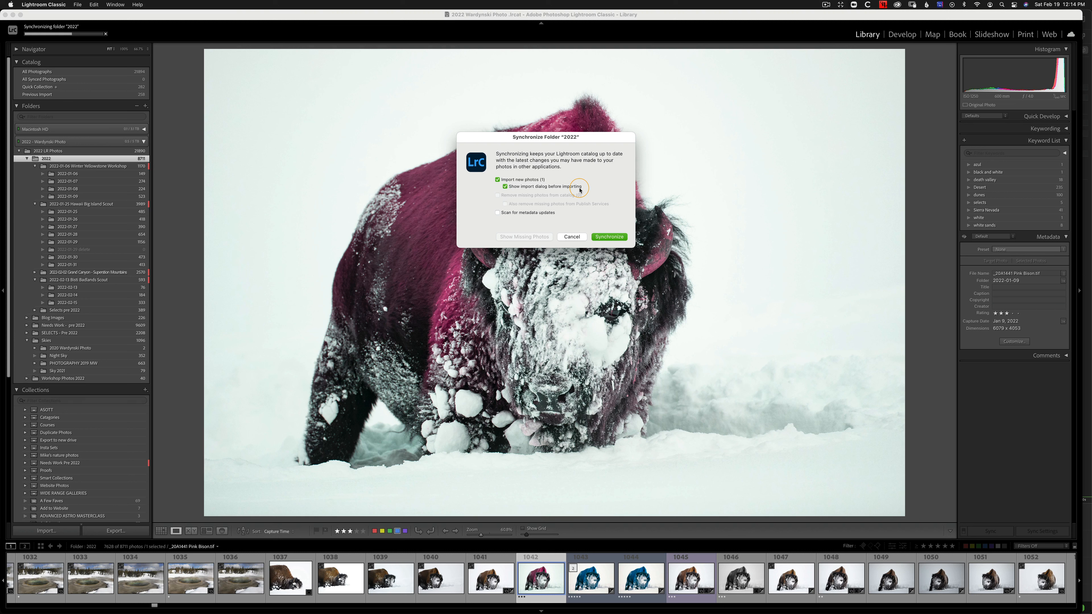
{"action": "left_click", "coordinate": [608, 237]}
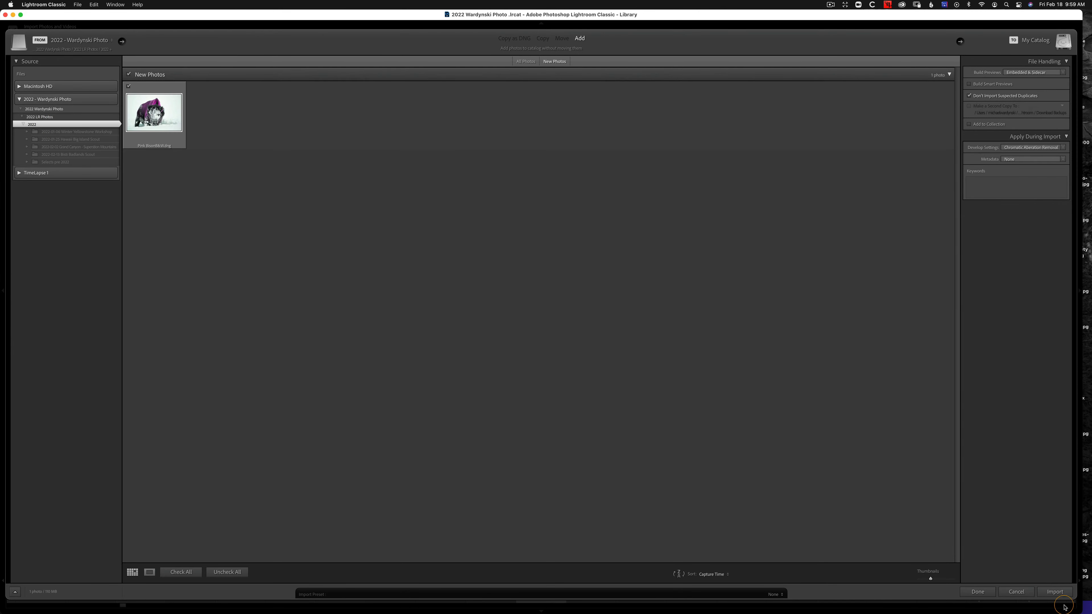
{"action": "left_click", "coordinate": [1055, 592]}
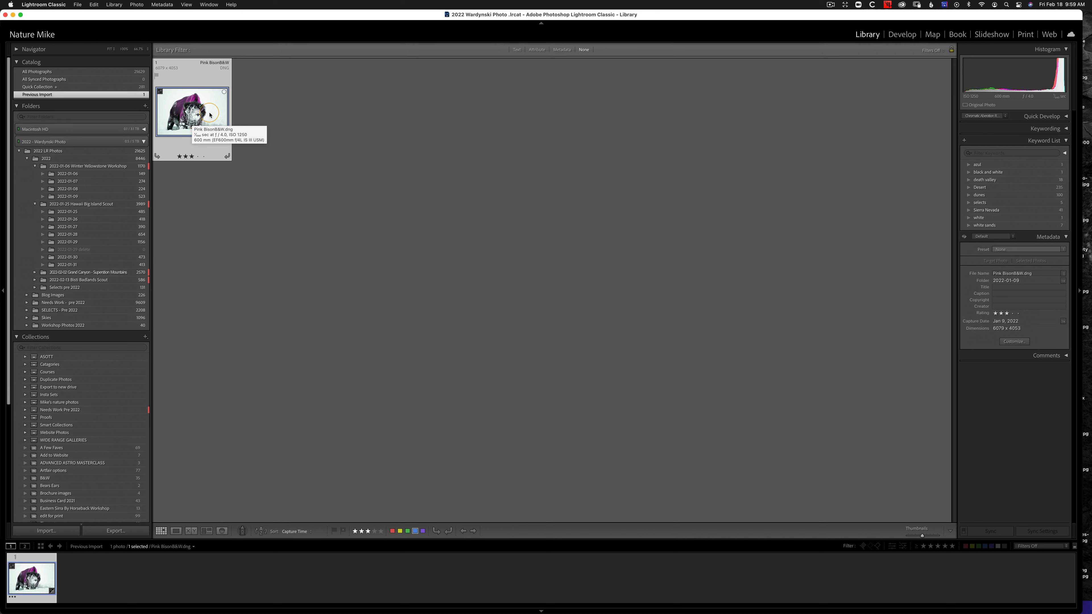
{"action": "right_click", "coordinate": [192, 110]}
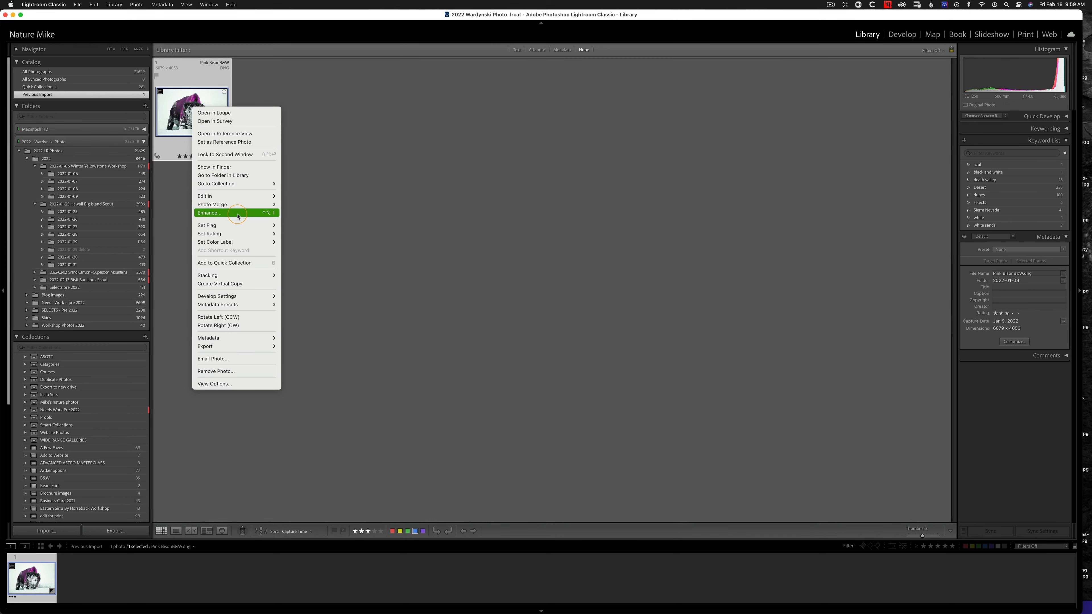
{"action": "left_click", "coordinate": [235, 177]}
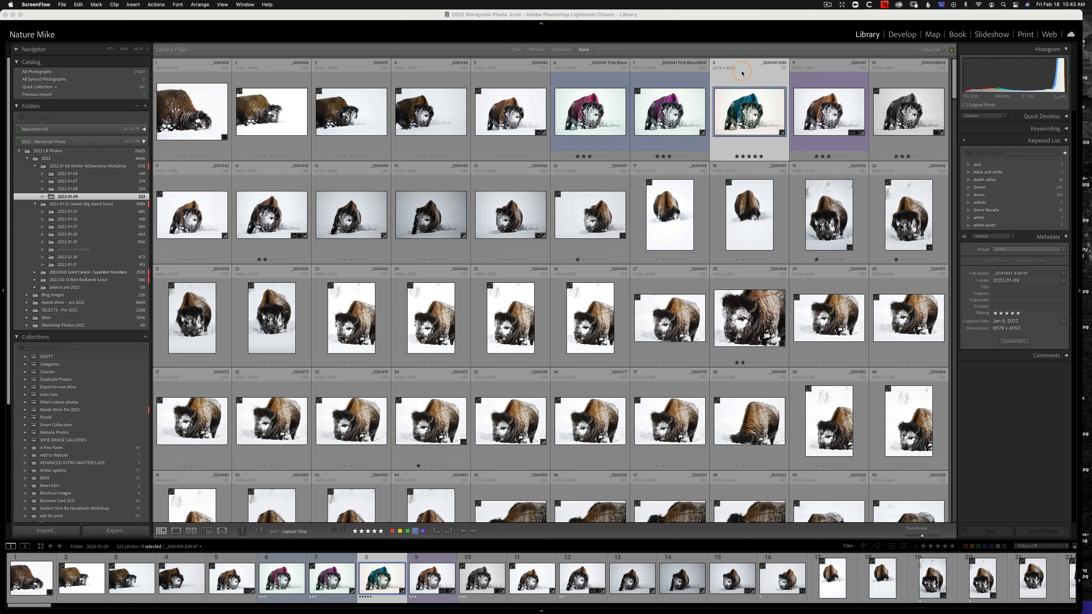
- Open the five-star teal bison edit in Develop and color grade its midtones and shadows toward a deeper blue
{"action": "scroll", "coordinate": [741, 73], "scroll_direction": "down", "scroll_amount": 1}
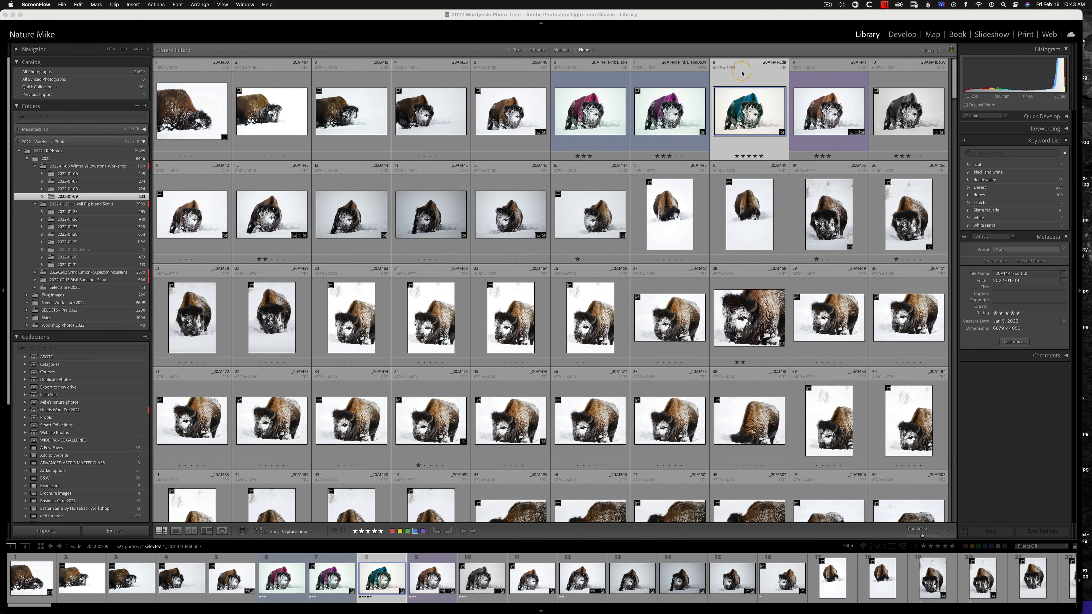
{"action": "left_click", "coordinate": [741, 73]}
{"action": "key", "text": "d"}
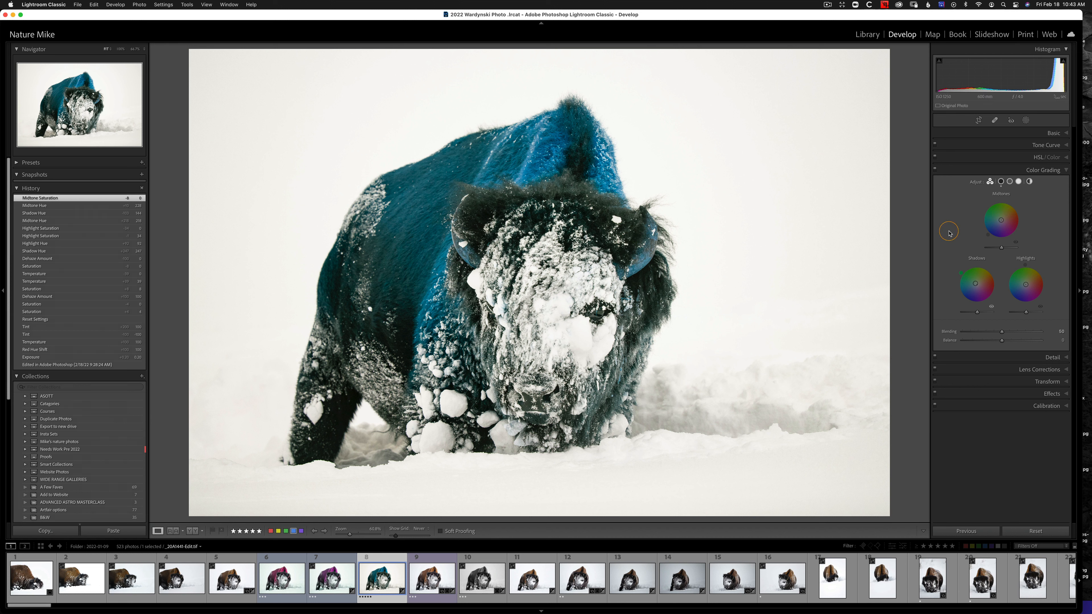
{"action": "left_click_drag", "start_coordinate": [1000, 220], "coordinate": [994, 227]}
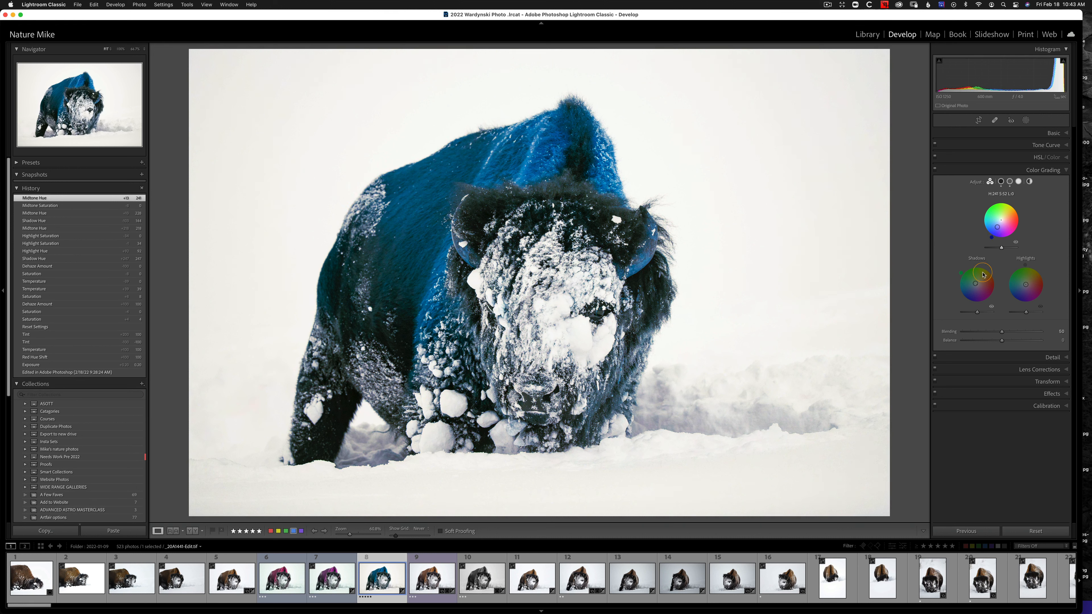
{"action": "left_click_drag", "start_coordinate": [976, 284], "coordinate": [961, 298]}
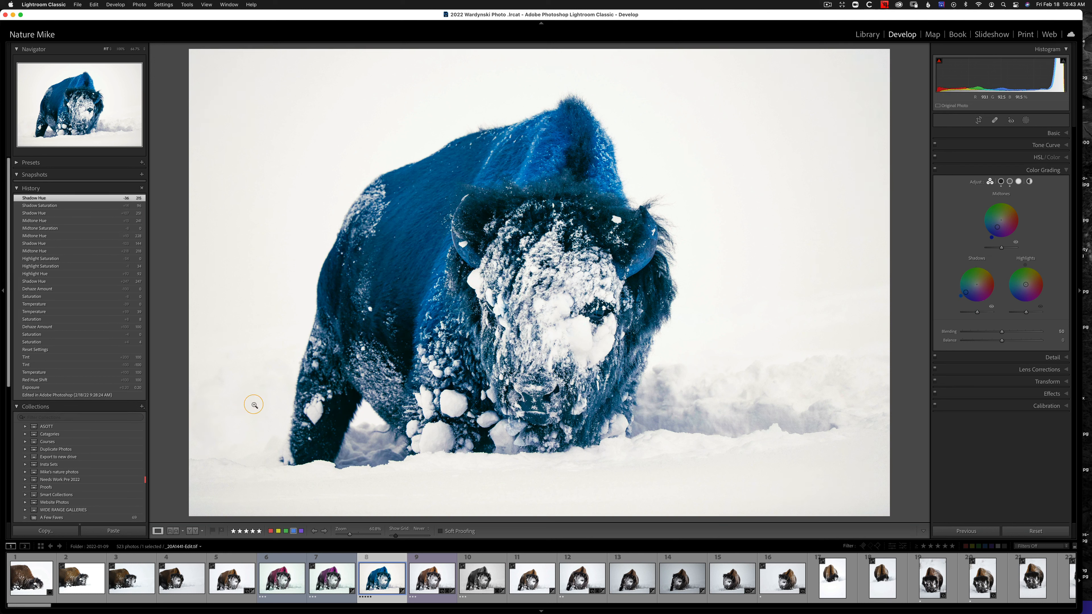
- Open the blue bison TIFF in Photoshop as Edit Original to examine its layers, close it and return to Lightroom Classic
{"action": "right_click", "coordinate": [385, 576]}
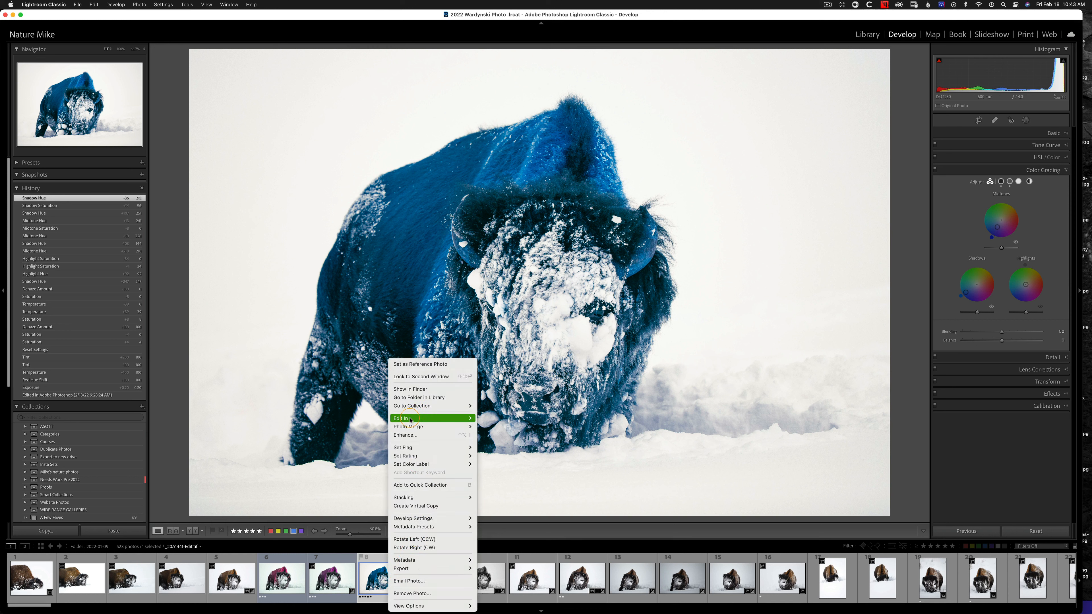
{"action": "mouse_move", "coordinate": [415, 418]}
{"action": "left_click", "coordinate": [527, 396]}
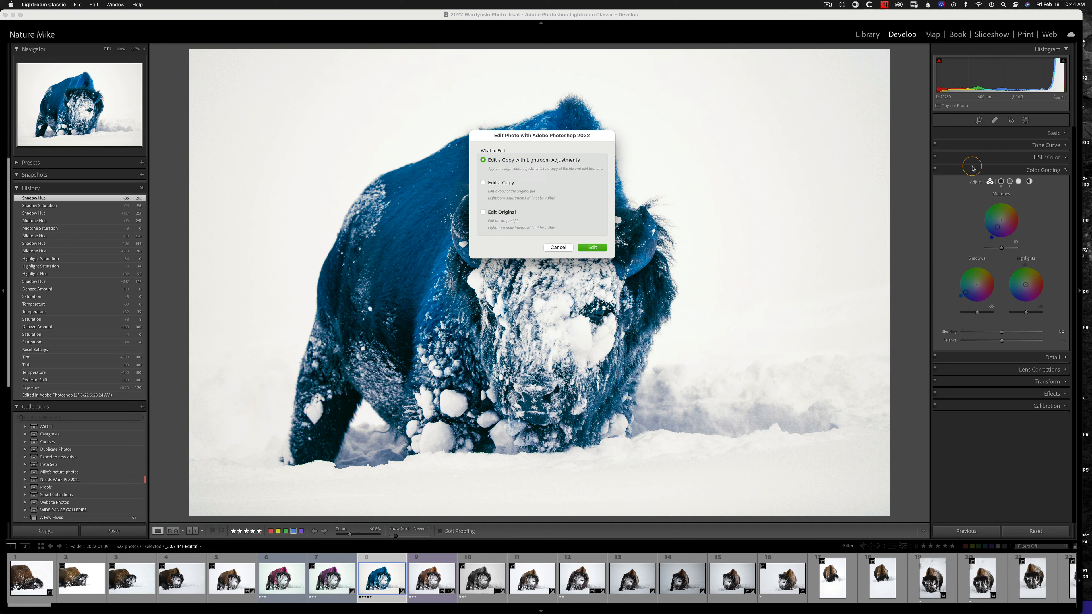
{"action": "left_click", "coordinate": [482, 212]}
{"action": "left_click", "coordinate": [582, 246]}
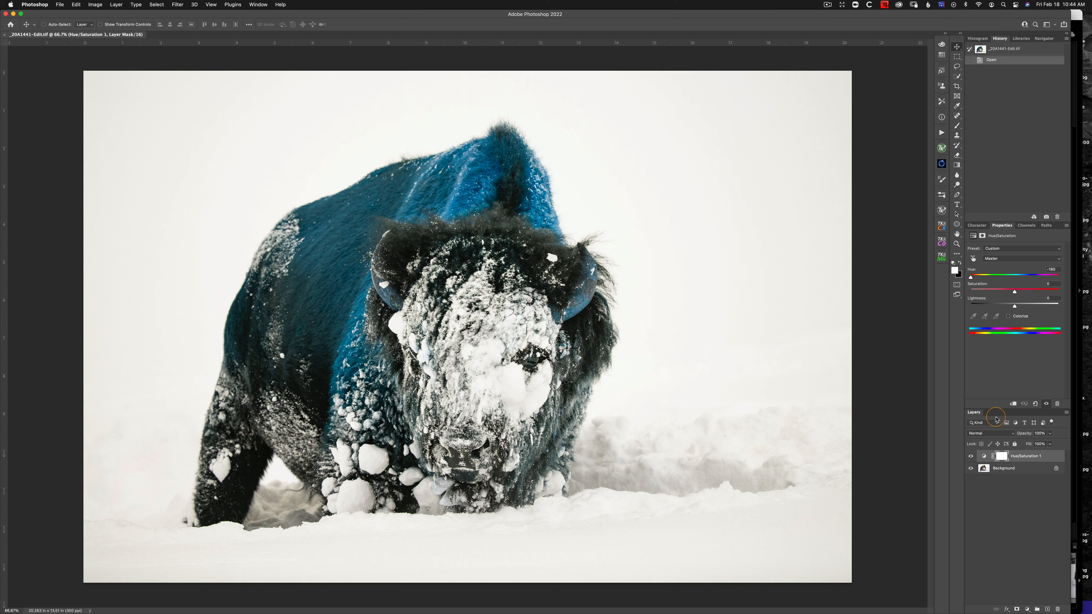
{"action": "left_click", "coordinate": [4, 35]}
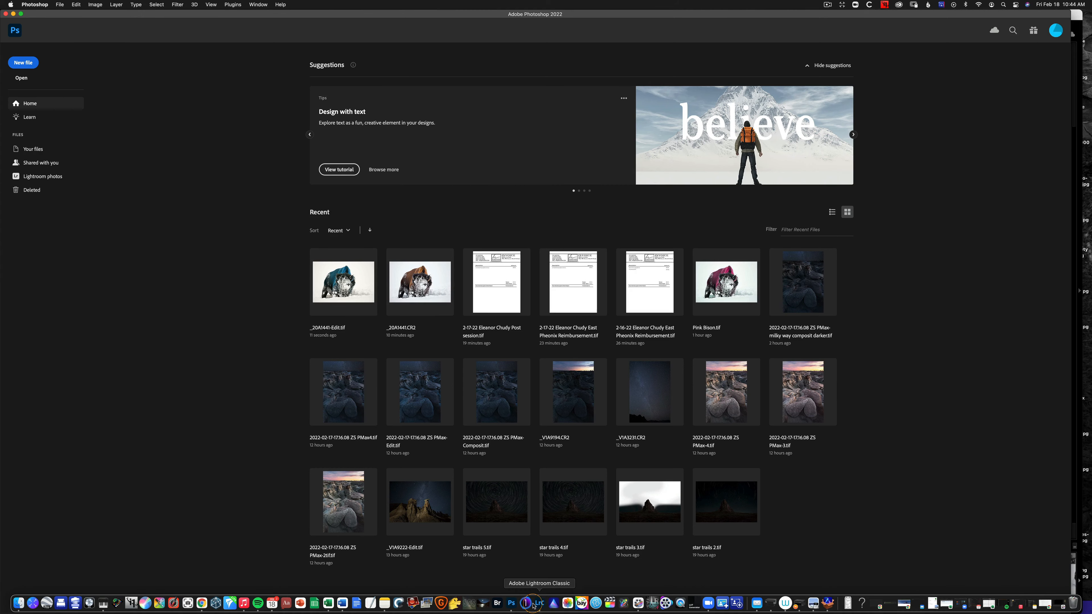
{"action": "left_click", "coordinate": [534, 604]}
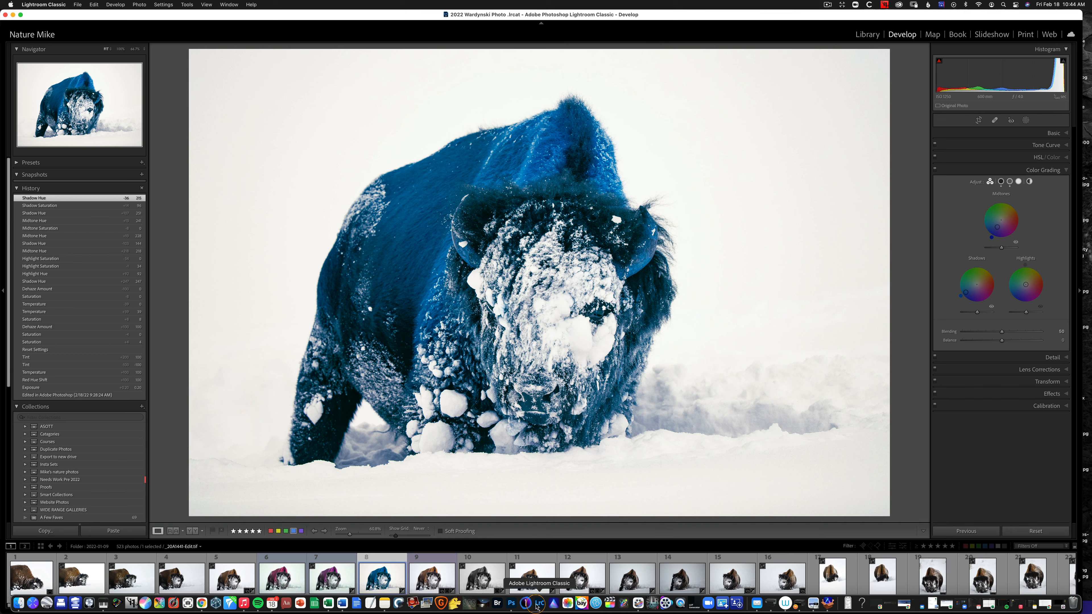
- Open the blue bison in Photoshop as a copy with Lightroom adjustments to compare its layers, close it and return to Lightroom Classic
{"action": "right_click", "coordinate": [389, 576]}
{"action": "mouse_move", "coordinate": [428, 425]}
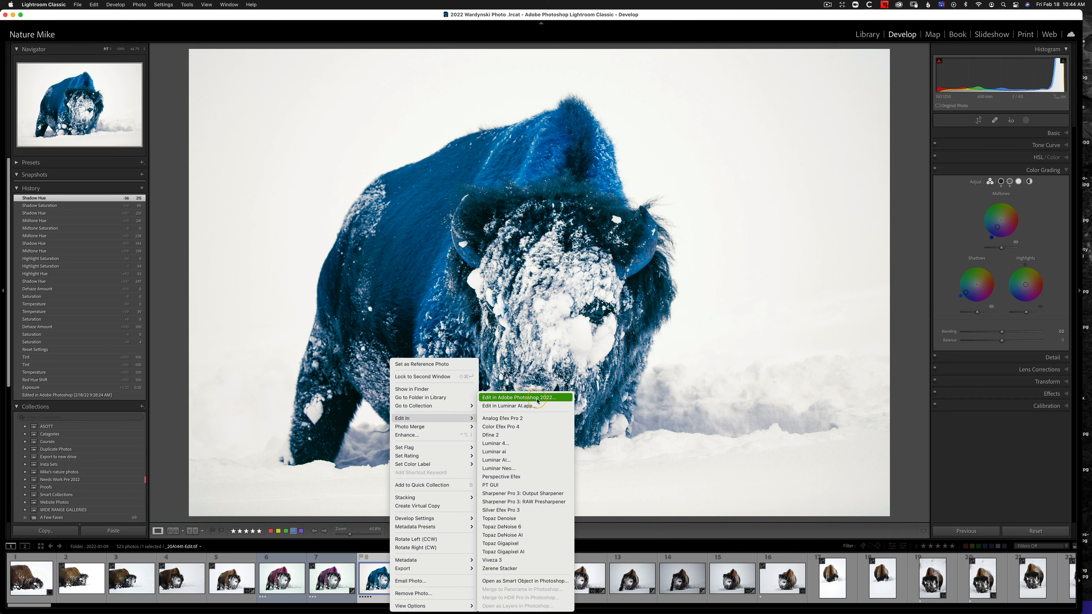
{"action": "left_click", "coordinate": [511, 401]}
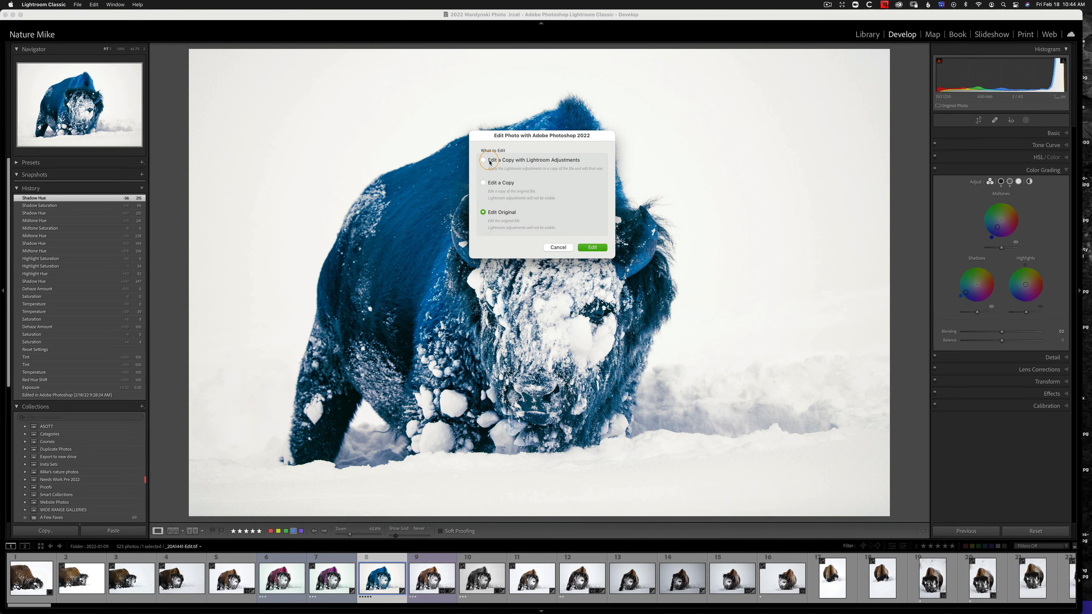
{"action": "left_click", "coordinate": [484, 160]}
{"action": "left_click", "coordinate": [592, 248]}
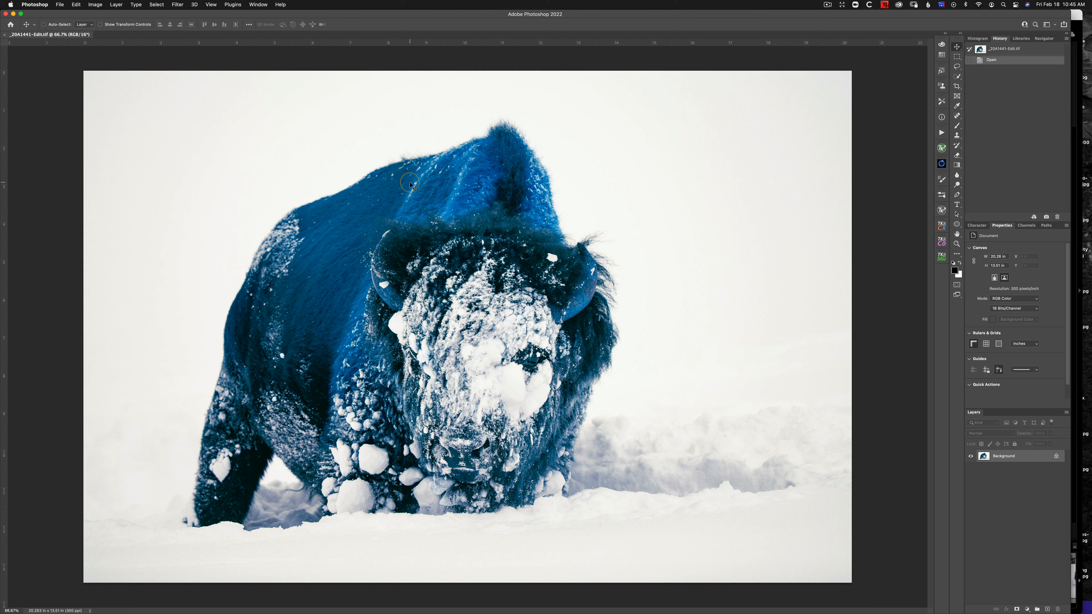
{"action": "key", "text": "super+w"}
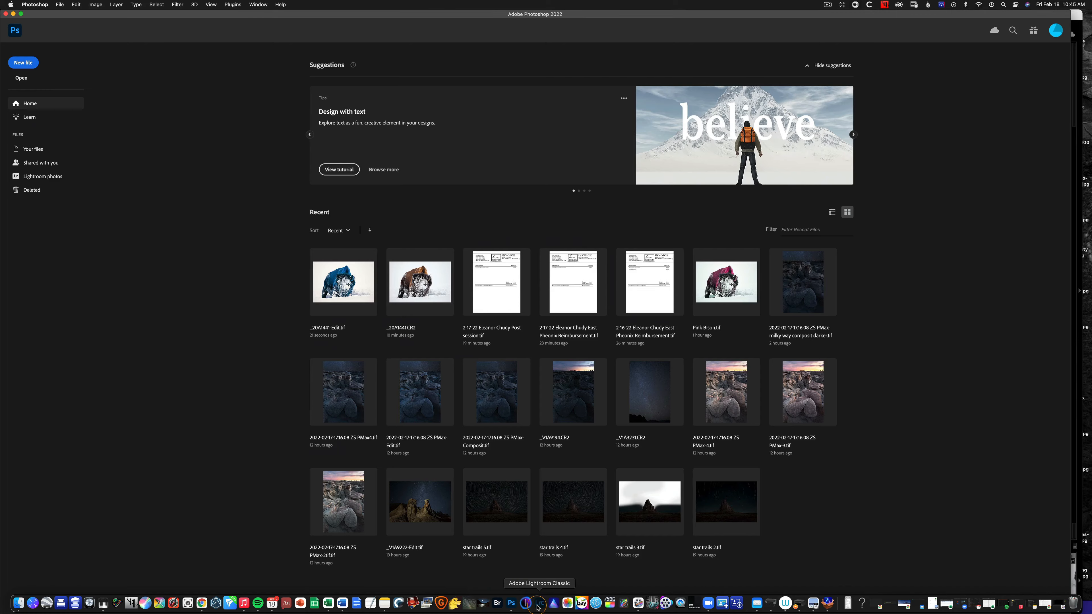
{"action": "key", "text": "super+Tab"}
- Open the blue bison TIFF in Photoshop using the Edit a Copy option, without Lightroom adjustments
{"action": "right_click", "coordinate": [370, 585]}
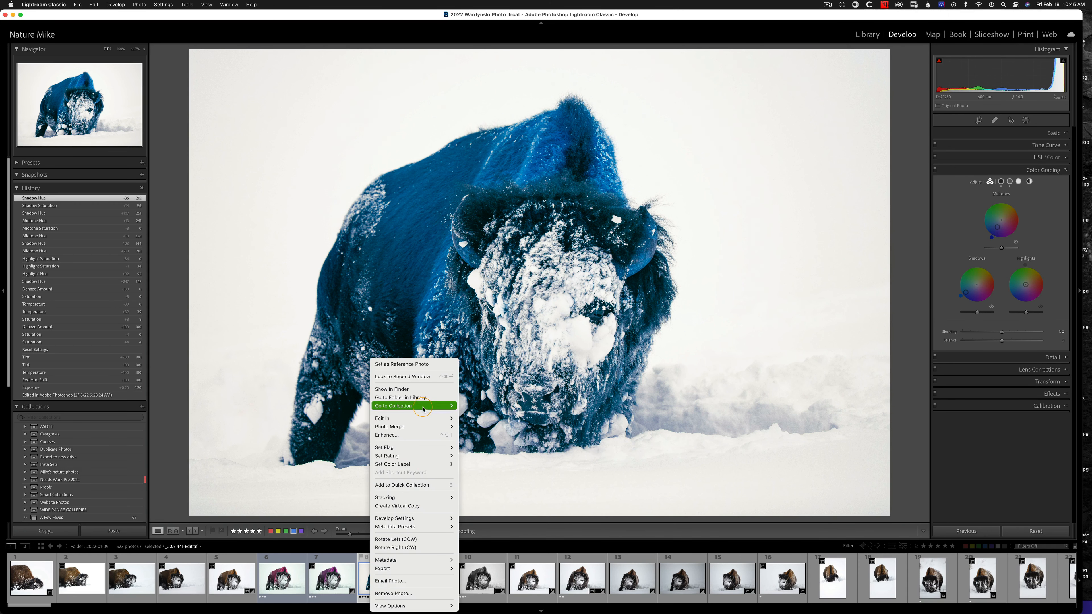
{"action": "mouse_move", "coordinate": [434, 408]}
{"action": "left_click", "coordinate": [492, 398]}
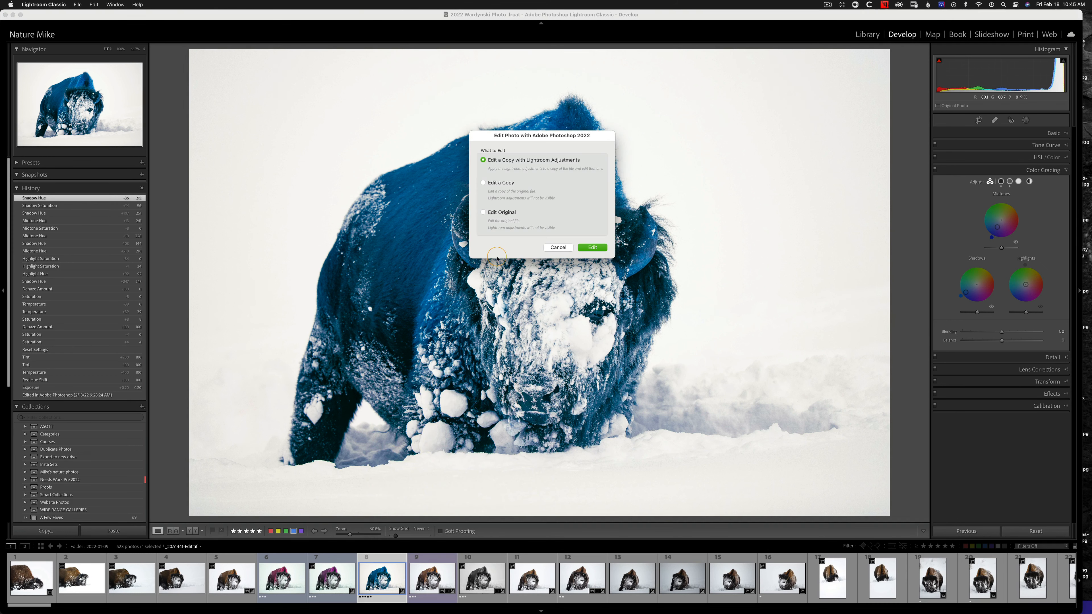
{"action": "left_click", "coordinate": [483, 182]}
{"action": "left_click", "coordinate": [483, 212]}
{"action": "left_click", "coordinate": [489, 189]}
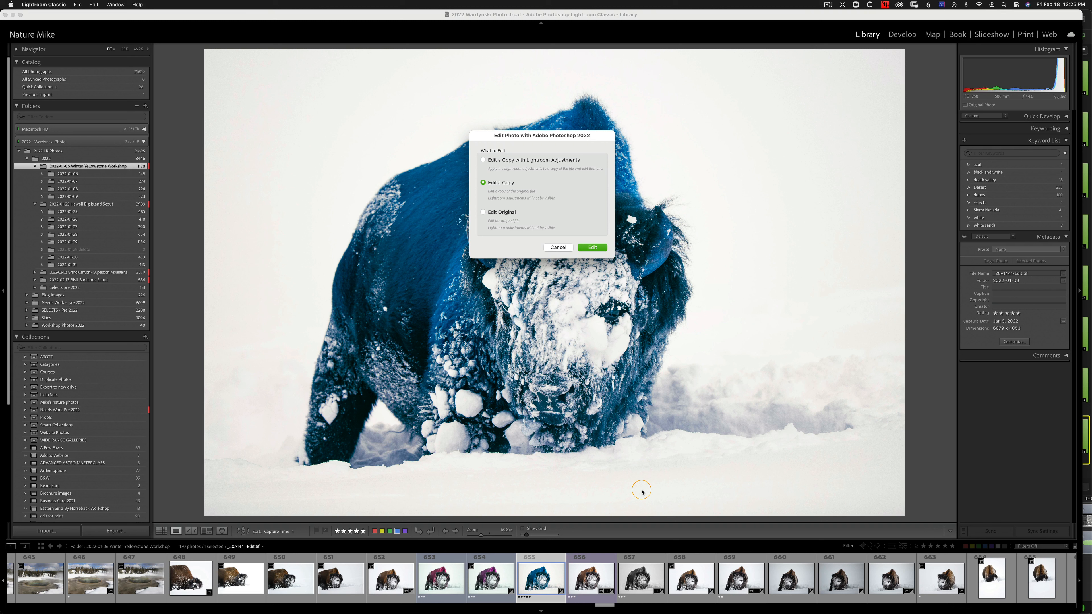
{"action": "left_click", "coordinate": [593, 248]}
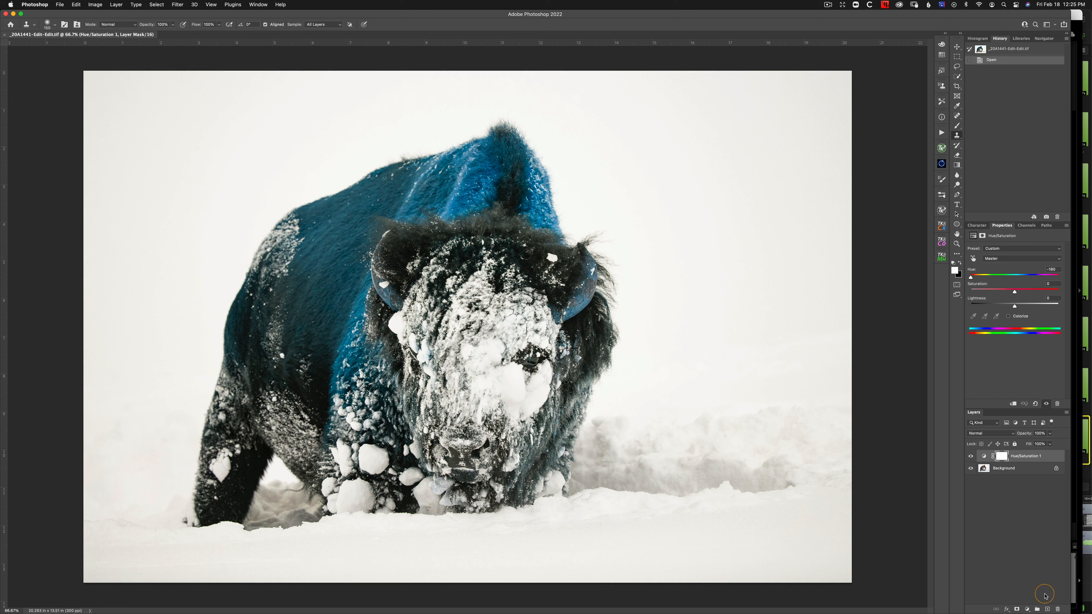
- Clone out the snow clump on the bison's forehead beside its horn on a new layer, and save the file
{"action": "left_click", "coordinate": [1048, 610]}
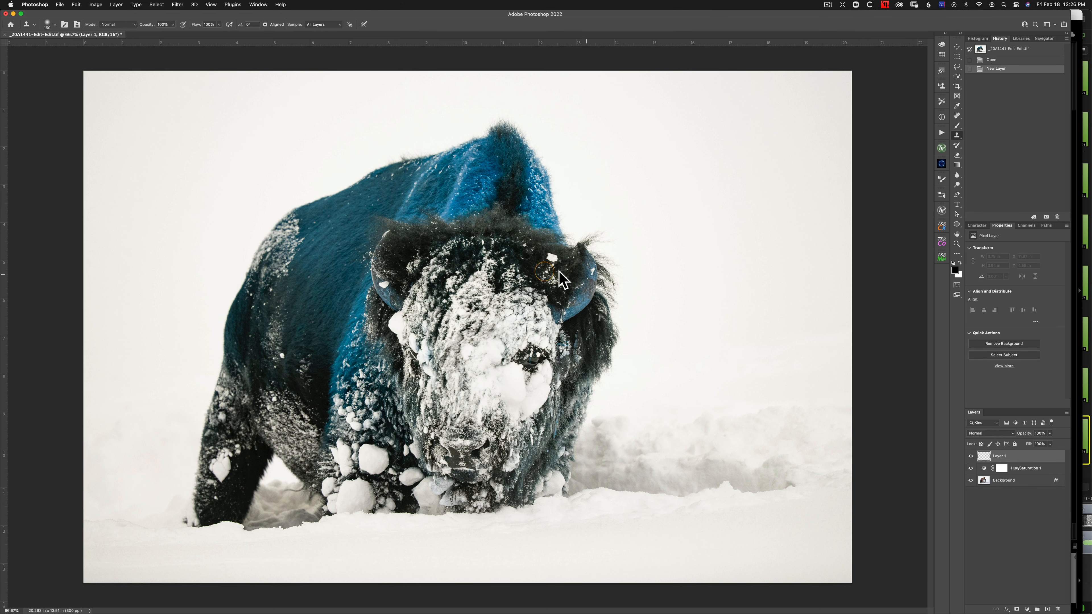
{"action": "left_click", "coordinate": [531, 254], "text": "alt"}
{"action": "left_click", "coordinate": [554, 256]}
{"action": "left_click_drag", "start_coordinate": [555, 256], "coordinate": [555, 268]}
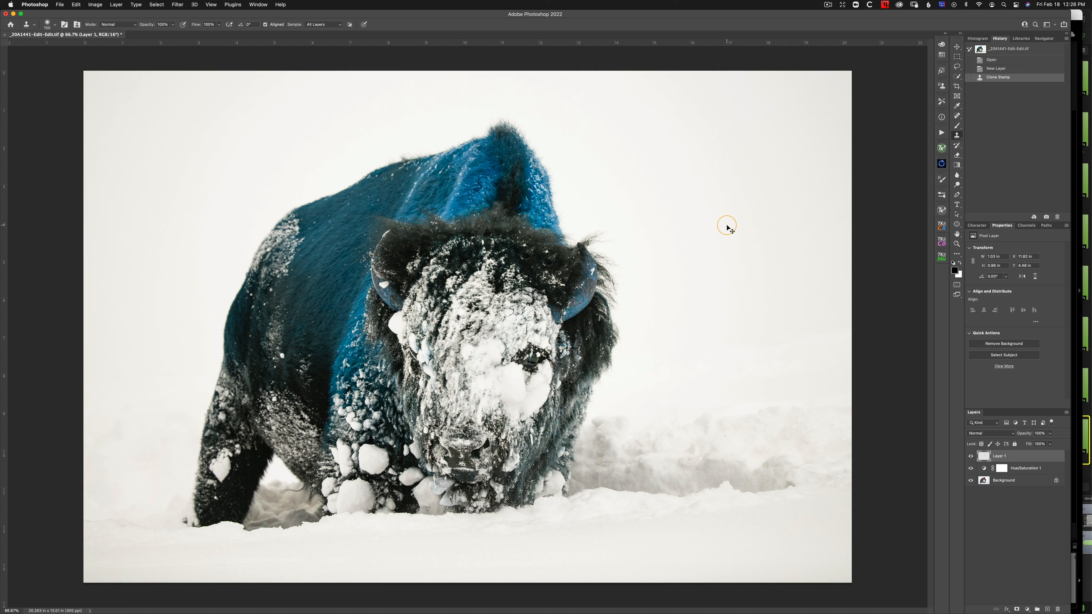
{"action": "key", "text": "super+s"}
- Return to Lightroom Classic and resolve the bison copy's metadata conflict by importing the settings from disk
{"action": "mouse_move", "coordinate": [530, 611]}
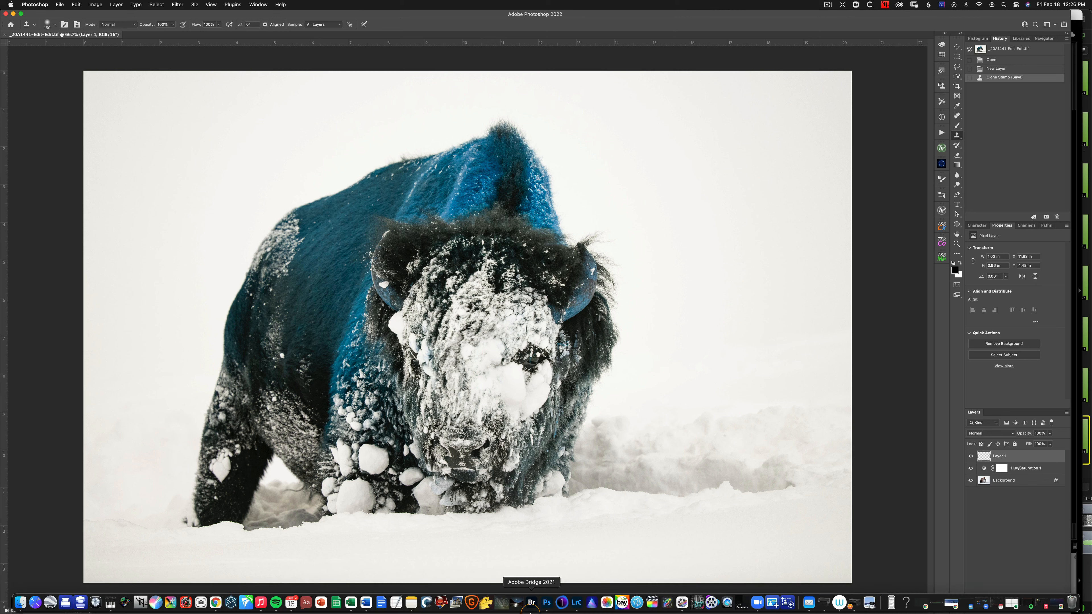
{"action": "left_click", "coordinate": [576, 603]}
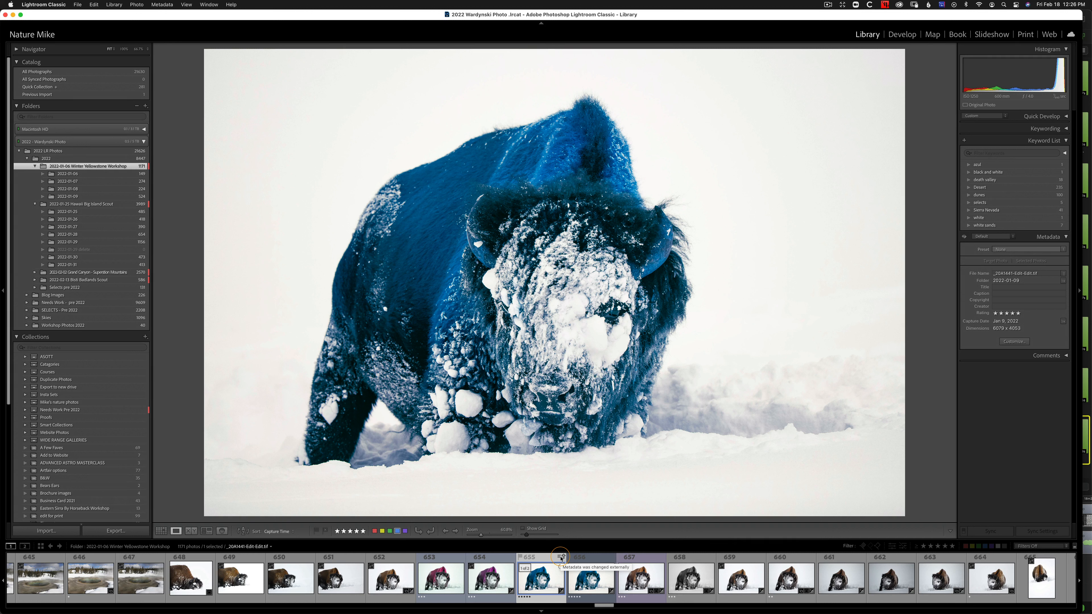
{"action": "left_click", "coordinate": [561, 558]}
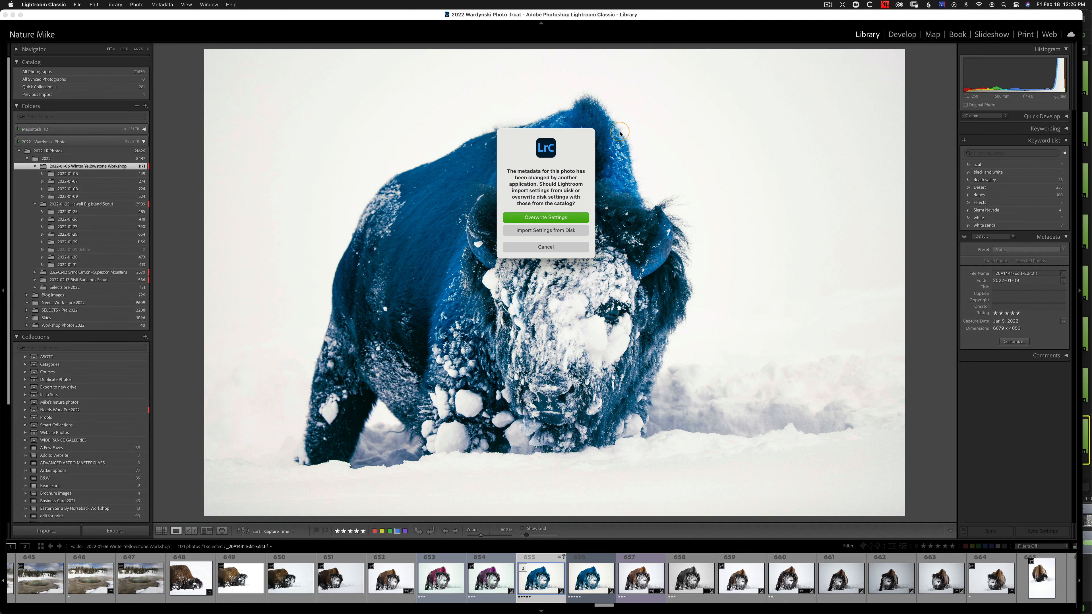
{"action": "left_click", "coordinate": [561, 233]}
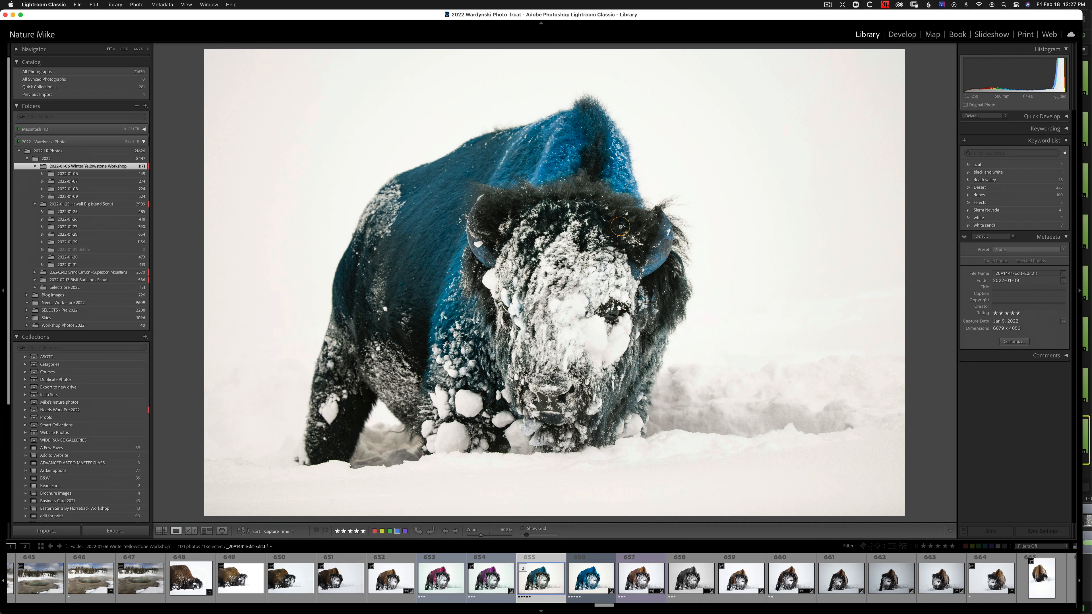
- Compare the retouched bison copy with the original blue bison TIFF in Loupe view
{"action": "left_click", "coordinate": [600, 558]}
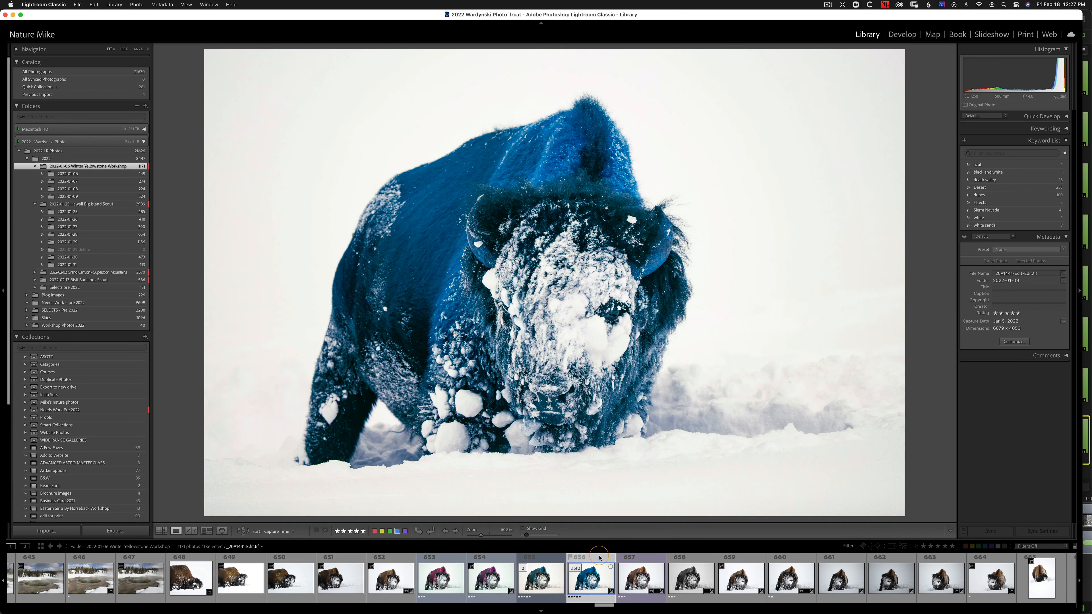
{"action": "left_click", "coordinate": [536, 581]}
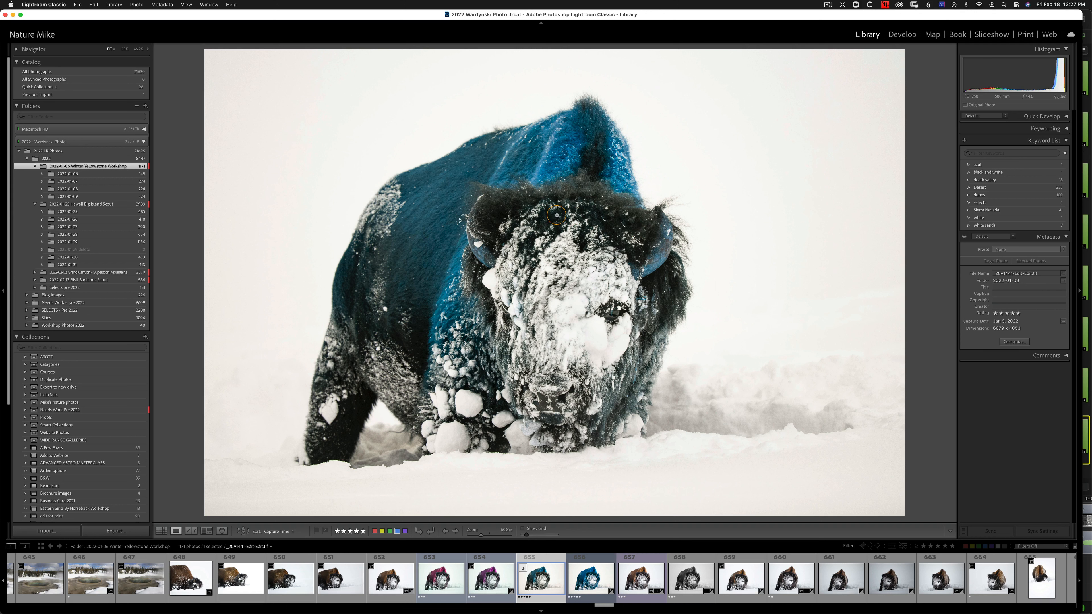
{"action": "left_click", "coordinate": [581, 581]}
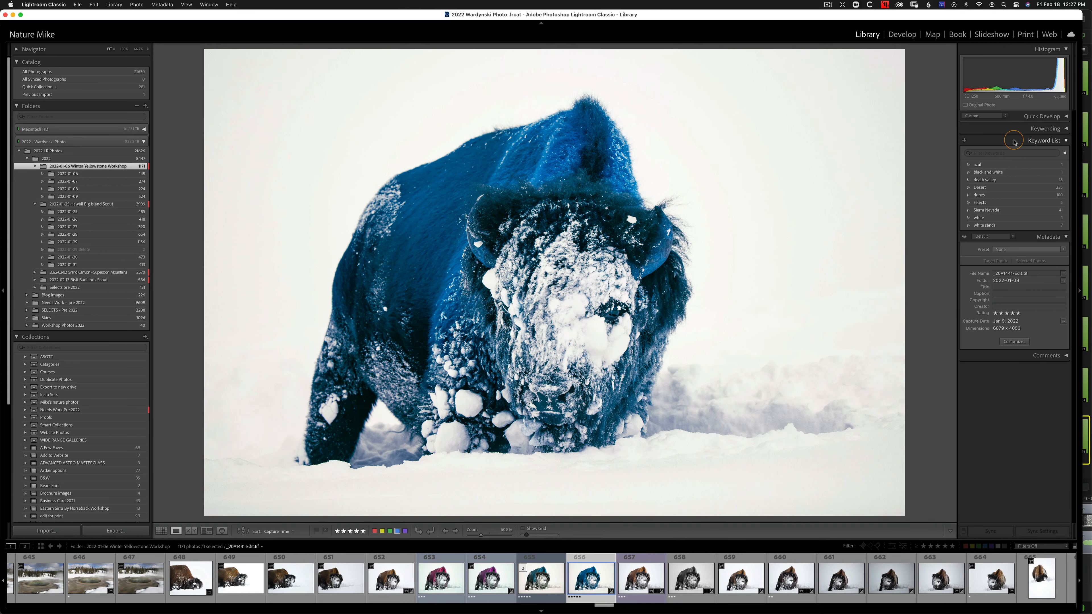
- Synchronize all Develop settings from _20A1441-Edit.tif to the retouched copy _20A1441-Edit-Edit.tif, and compare the two photos
{"action": "key", "text": "d"}
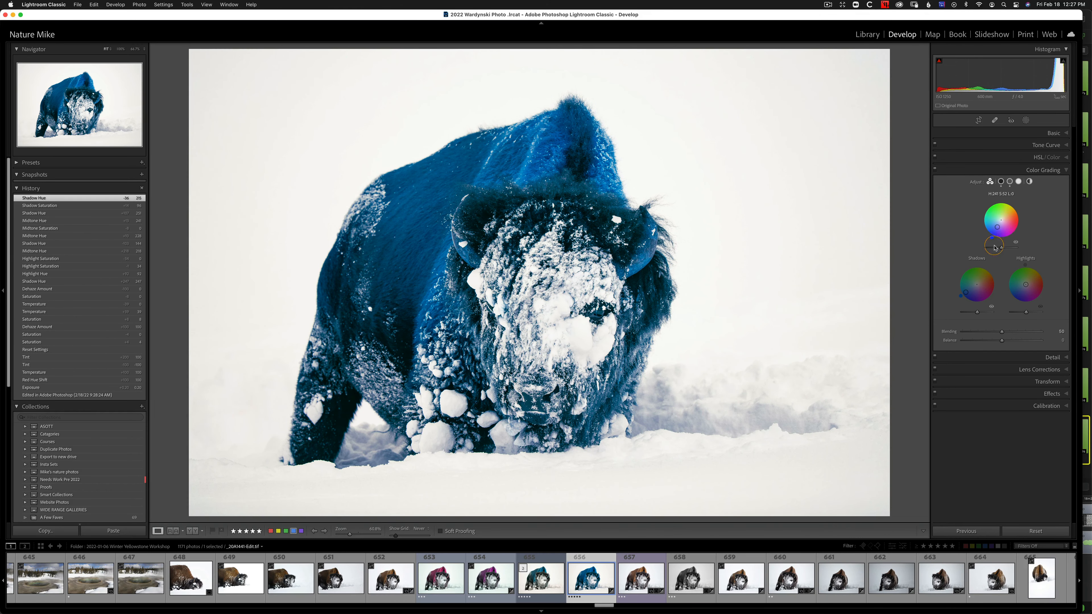
{"action": "left_click", "coordinate": [543, 579], "text": "super"}
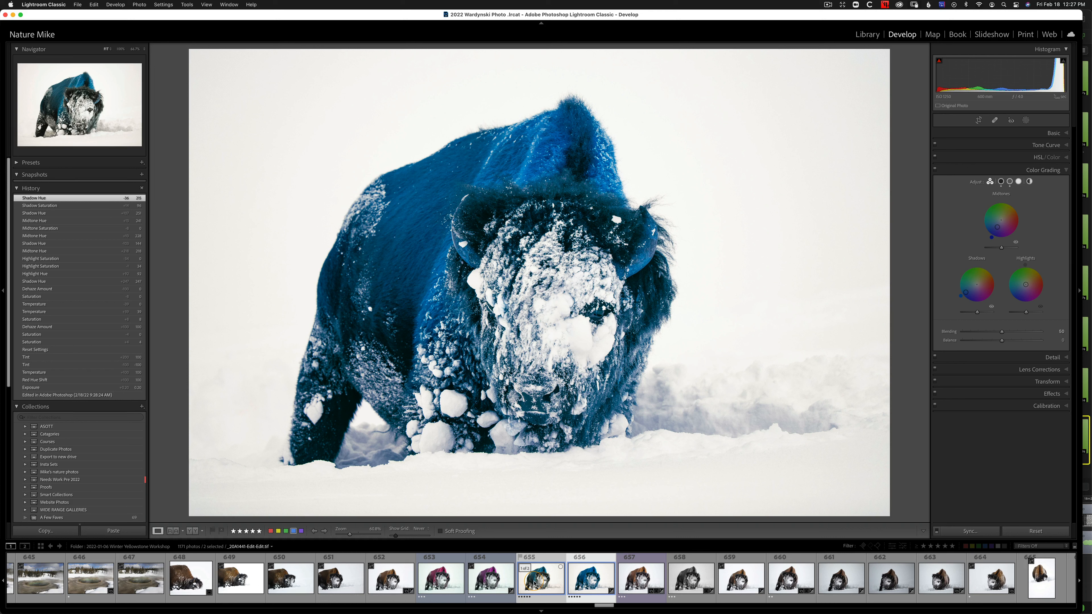
{"action": "left_click", "coordinate": [980, 532]}
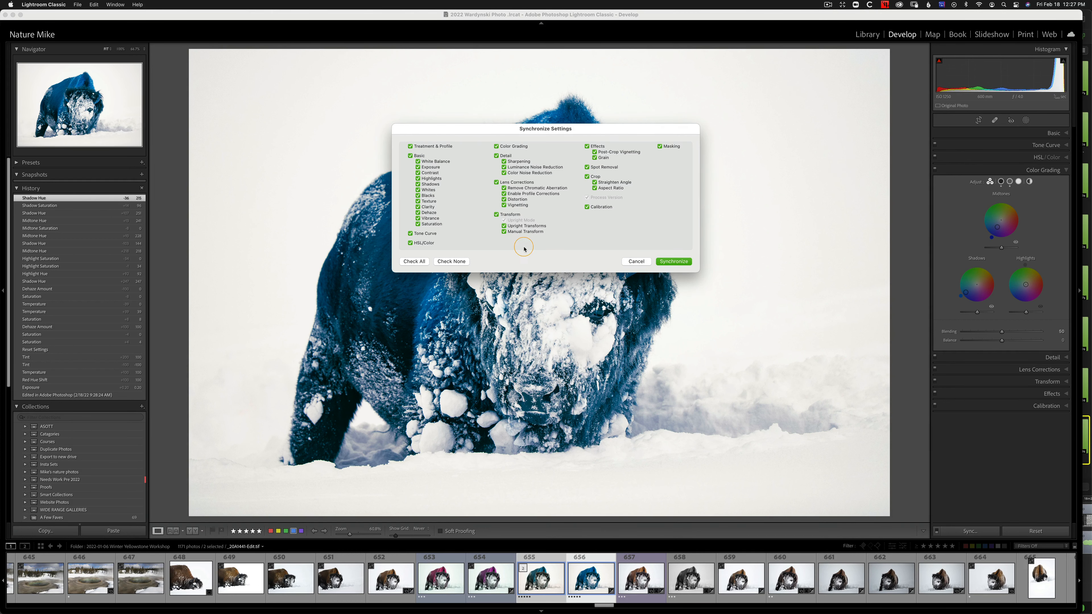
{"action": "left_click", "coordinate": [414, 261]}
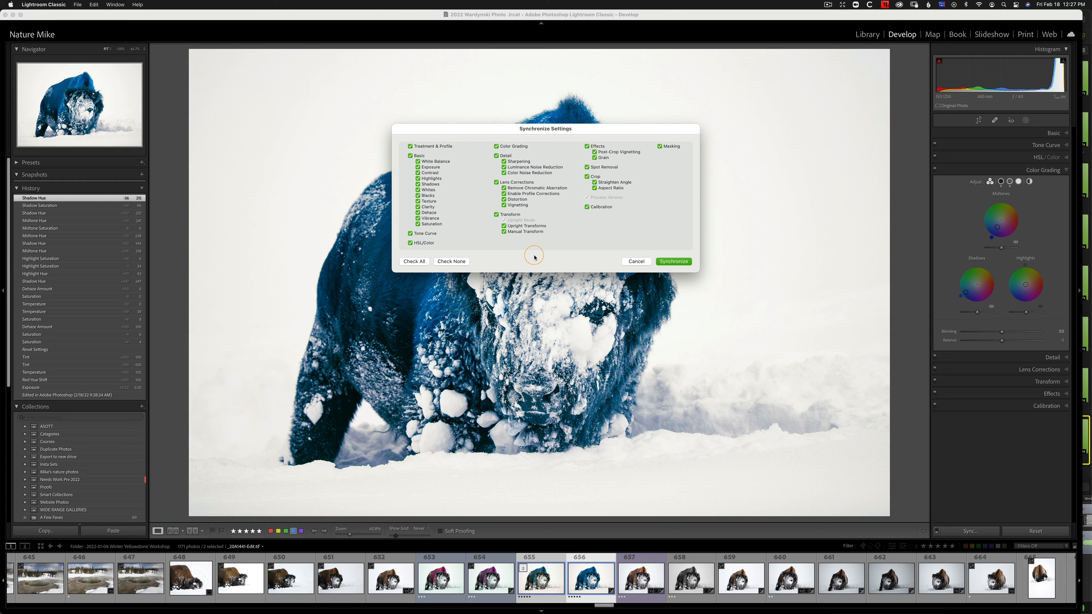
{"action": "left_click", "coordinate": [683, 261]}
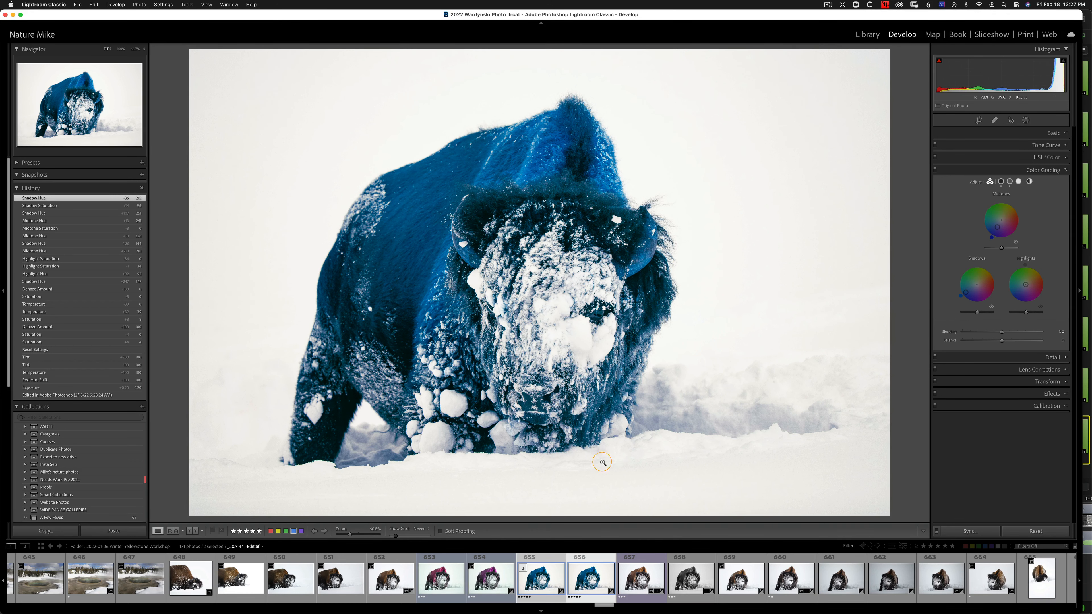
{"action": "left_click", "coordinate": [575, 568]}
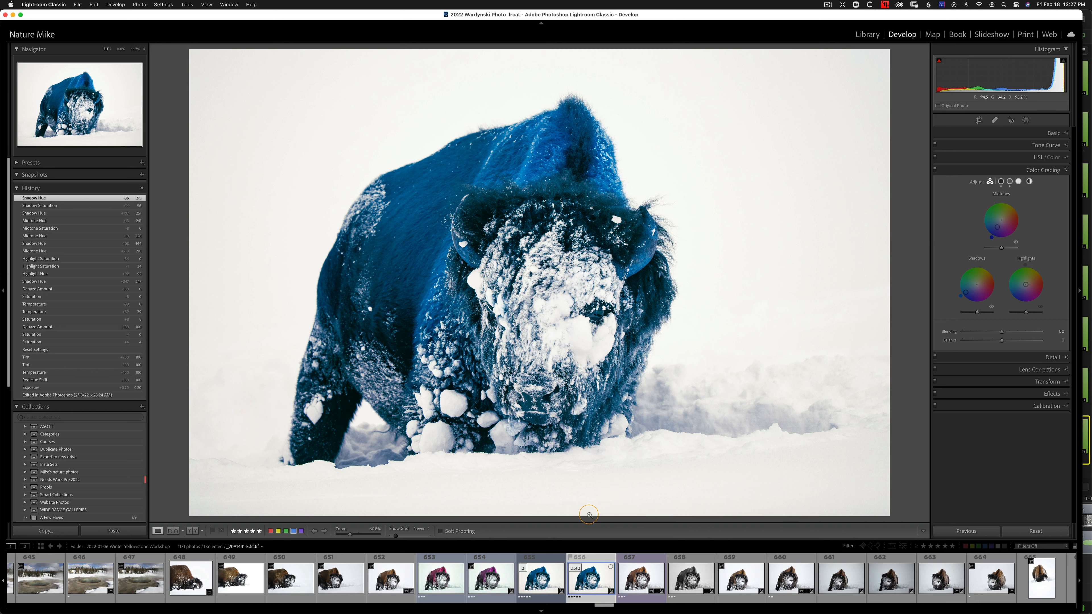
{"action": "left_click", "coordinate": [541, 576]}
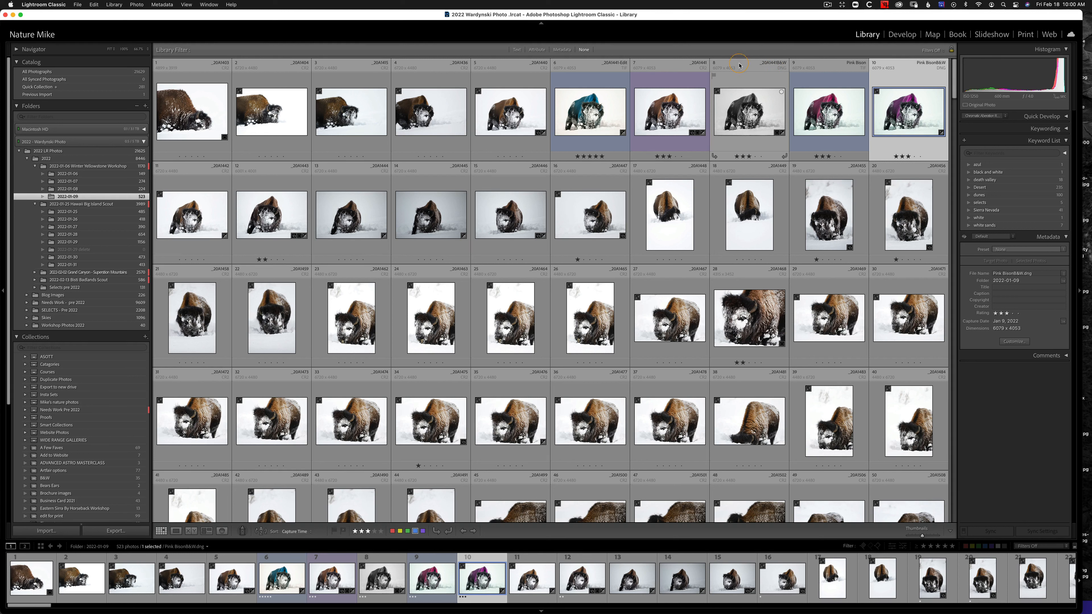
- Copy the _20A1441 number from the black-and-white bison's file name and rename the pink bison TIFF as _20A1441 Pink Bison.tif
{"action": "left_click", "coordinate": [757, 78]}
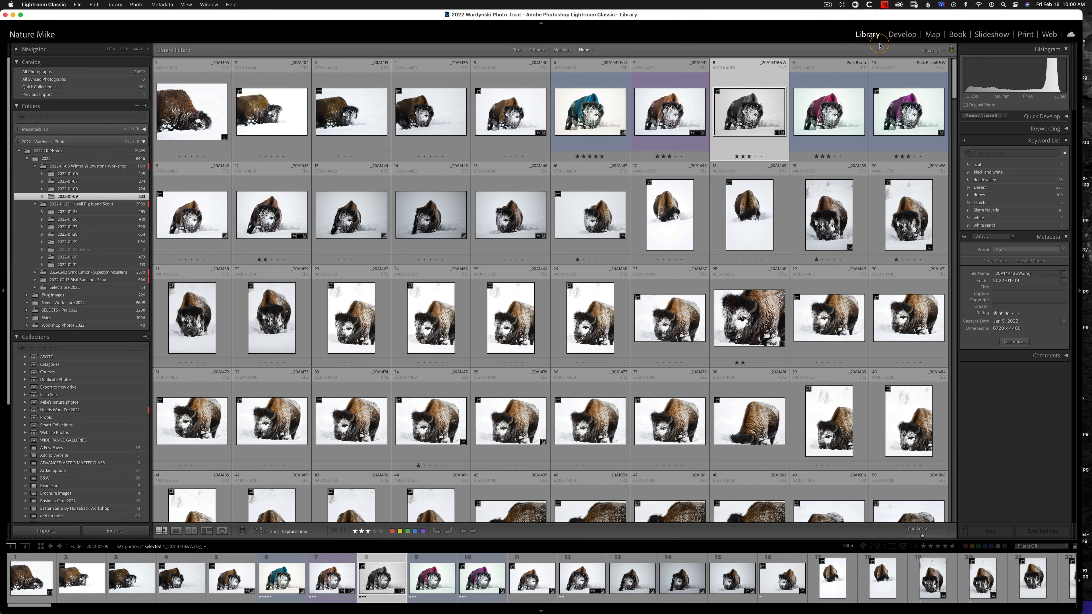
{"action": "left_click", "coordinate": [1001, 273]}
{"action": "mouse_move", "coordinate": [1000, 274]}
{"action": "left_mouse_down"}
{"action": "mouse_move", "coordinate": [986, 274]}
{"action": "mouse_move", "coordinate": [1012, 273]}
{"action": "mouse_move", "coordinate": [985, 274]}
{"action": "left_mouse_up"}
{"action": "key", "text": "super+c"}
{"action": "key", "text": "Right"}
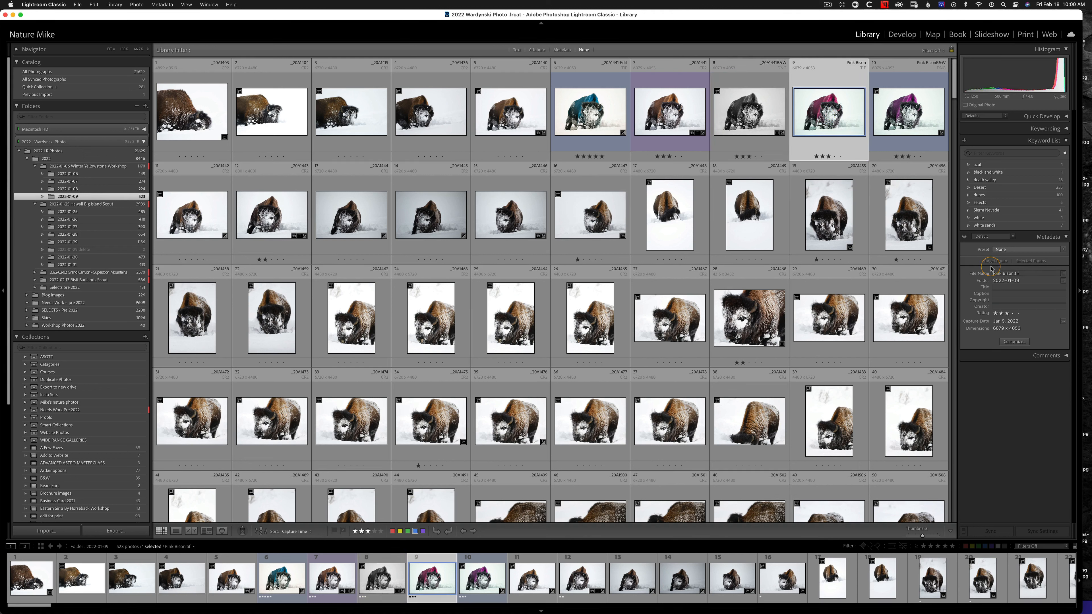
{"action": "left_click", "coordinate": [994, 273]}
{"action": "type", "text": "_20A1441"}
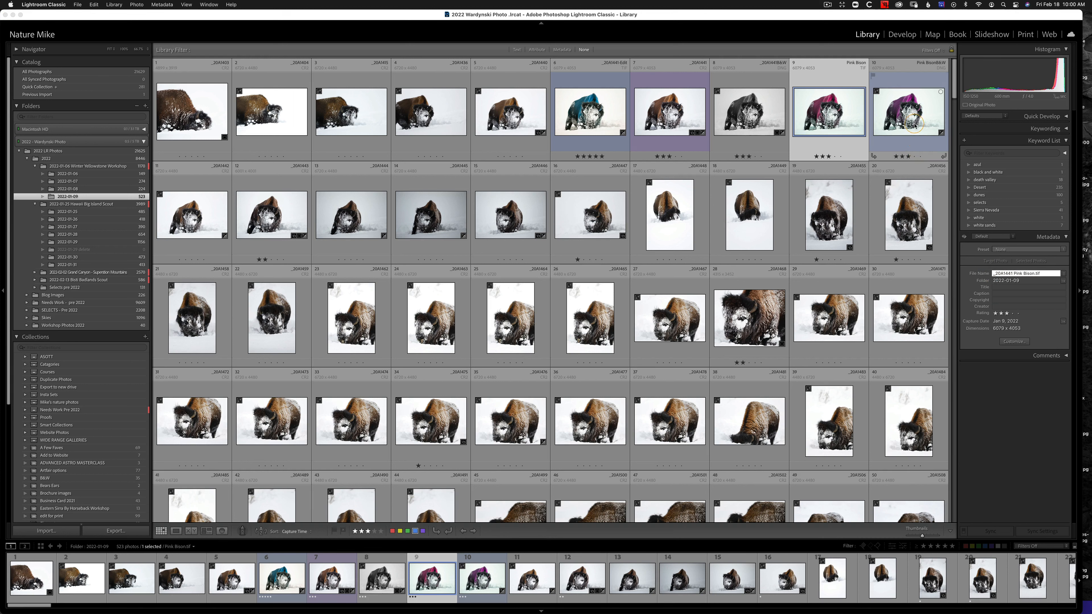
{"action": "key", "text": "Return"}
- Rename the pink bison DNG as _20A1441 Pink BisonB&W.dng, and select the black-and-white bison DNG in the grid
{"action": "left_click", "coordinate": [910, 115]}
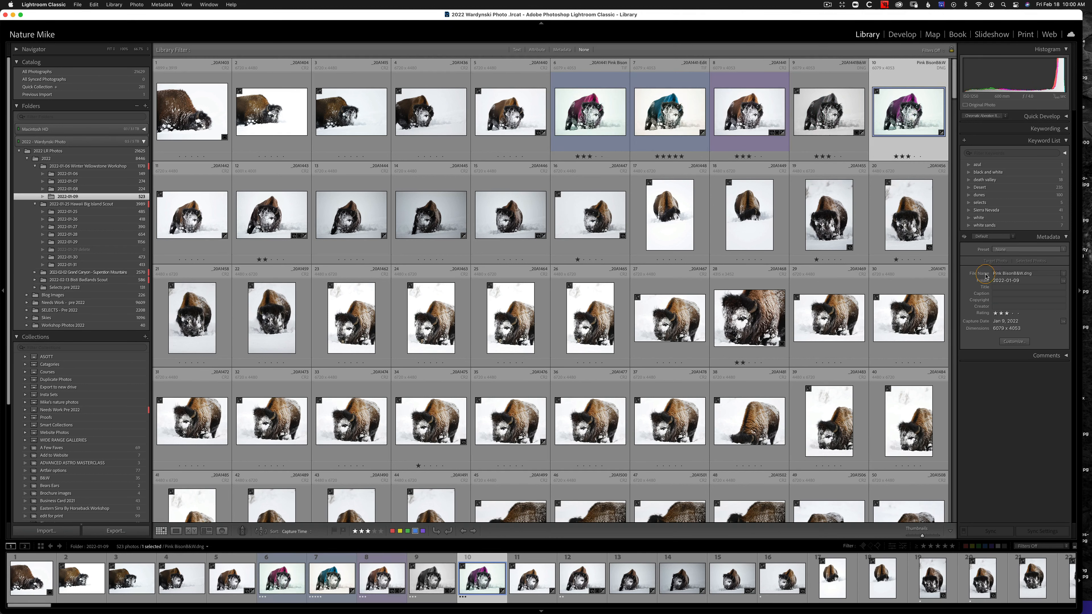
{"action": "left_click", "coordinate": [994, 274]}
{"action": "key", "text": "super+v"}
{"action": "key", "text": "Return"}
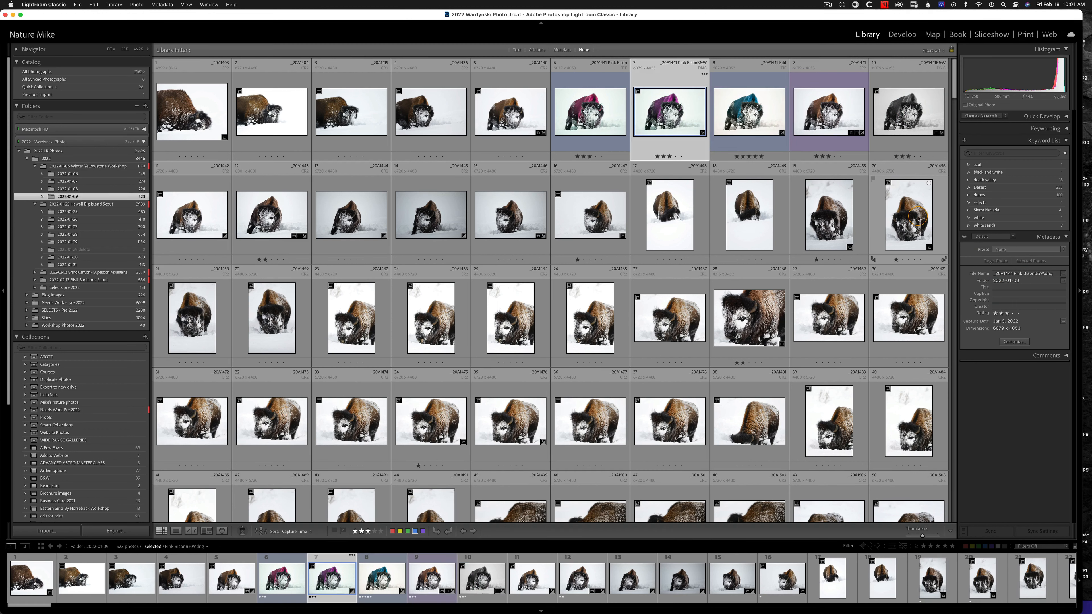
{"action": "left_click", "coordinate": [888, 125]}
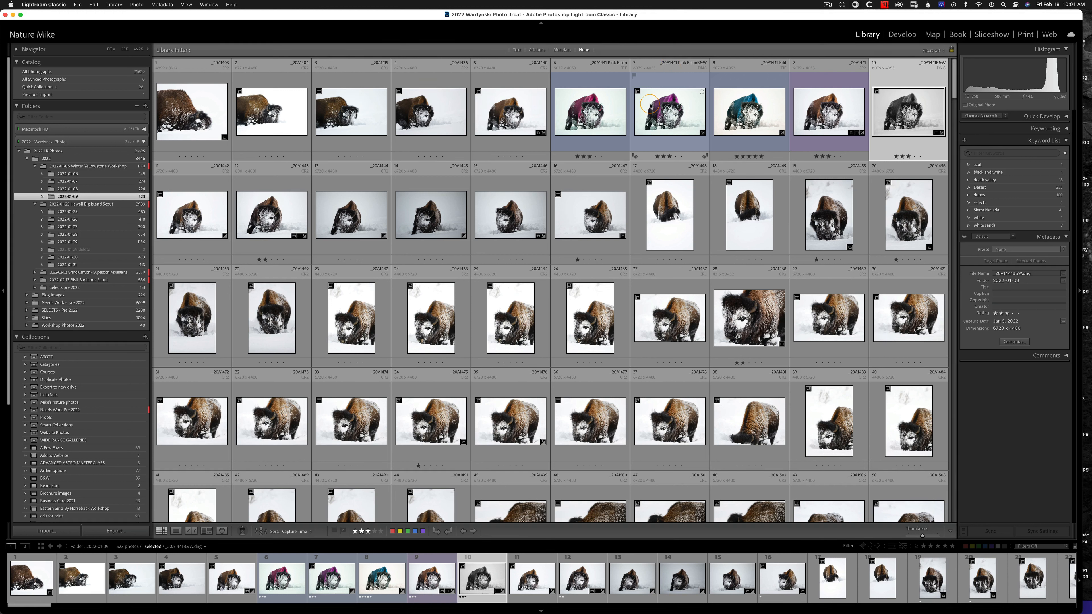
{"action": "mouse_move", "coordinate": [651, 107]}
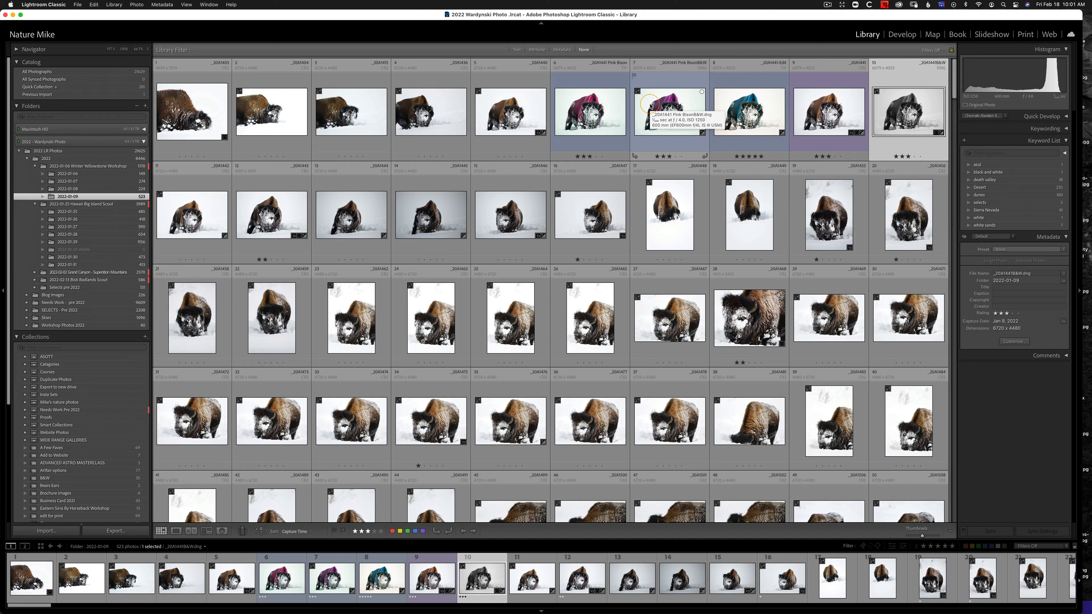